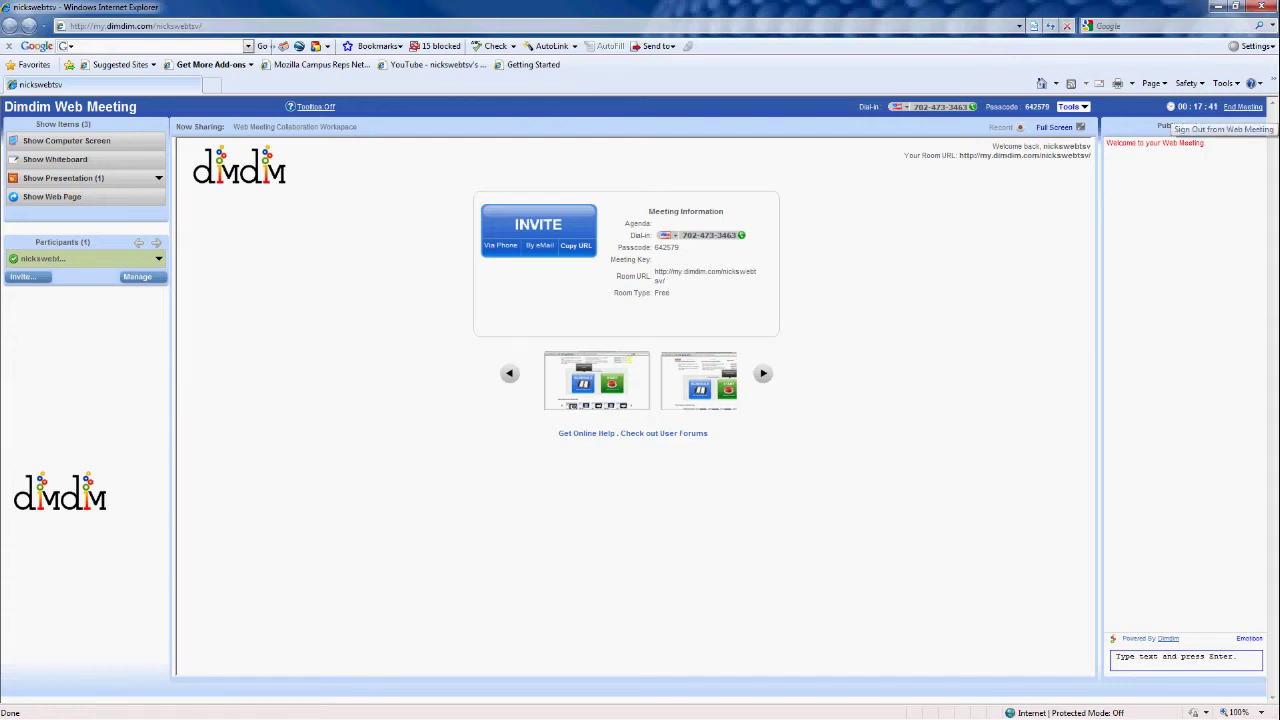
# End the running meeting and confirm leaving in the warning dialog
pyautogui.click(1243, 106)
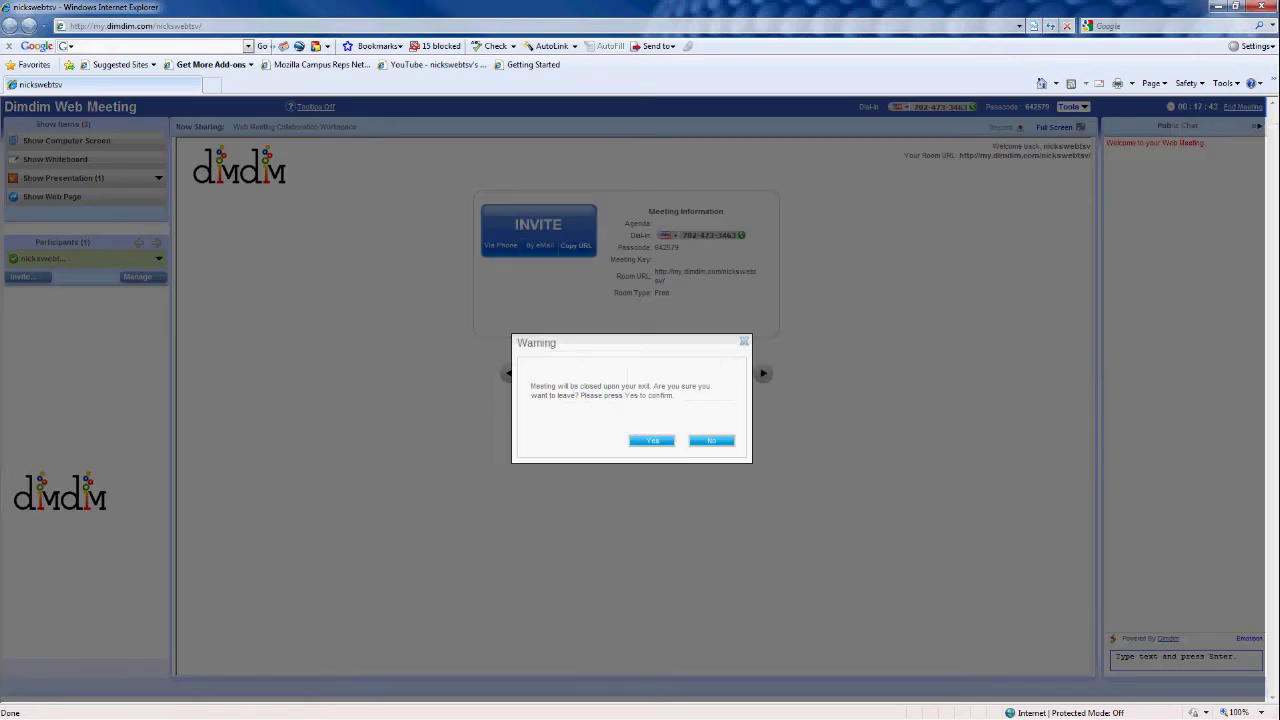
pyautogui.click(651, 440)
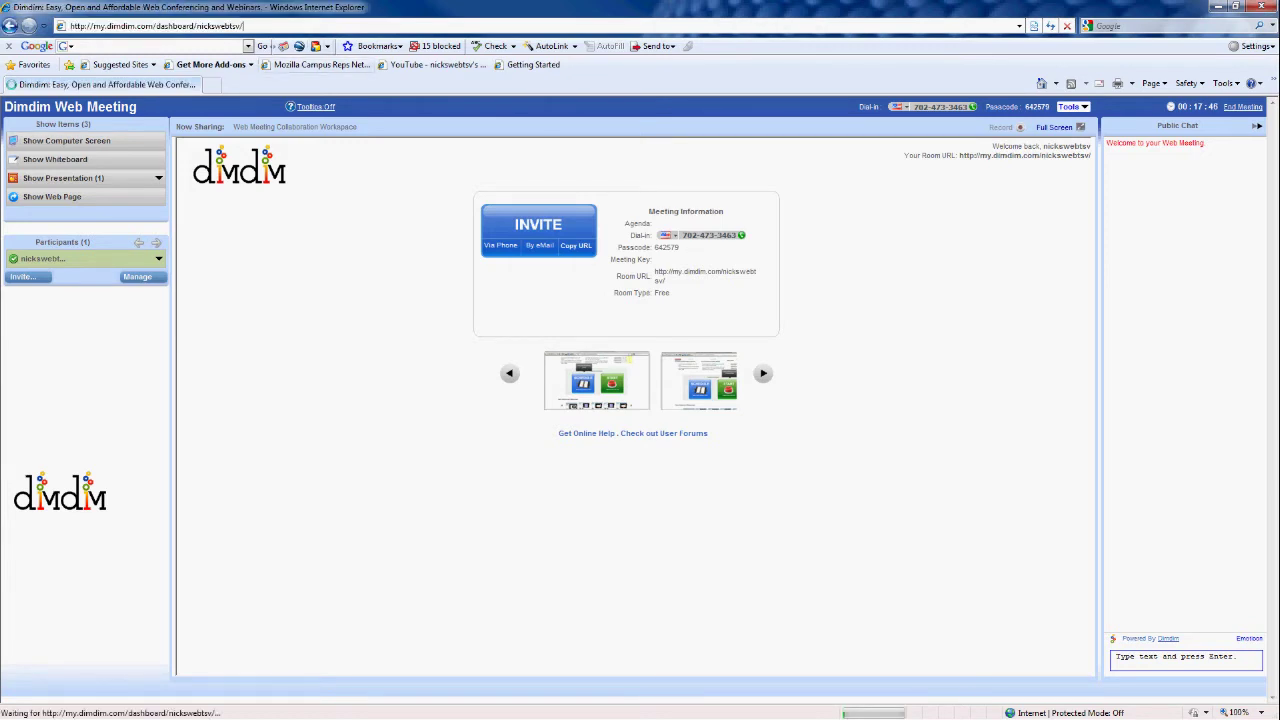
# Reload the account dashboard from the recent addresses and dismiss the Dimdim polls popup
pyautogui.press('F4')
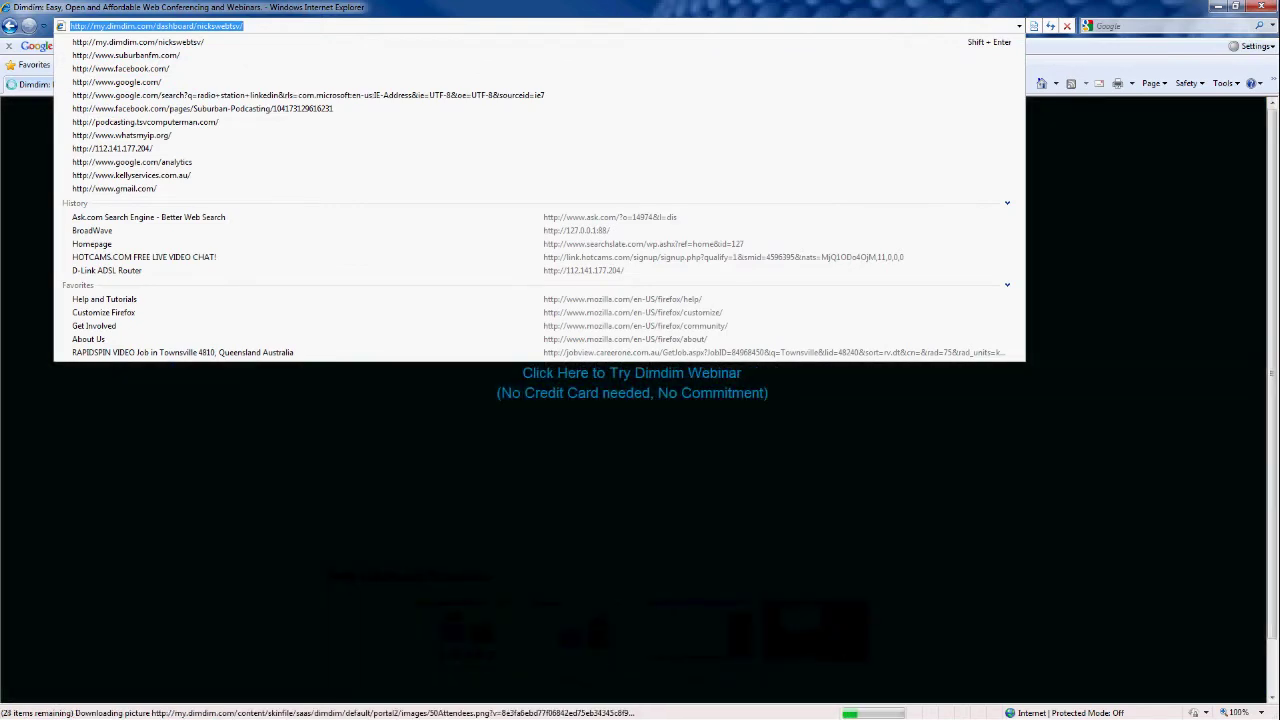
pyautogui.press('Return')
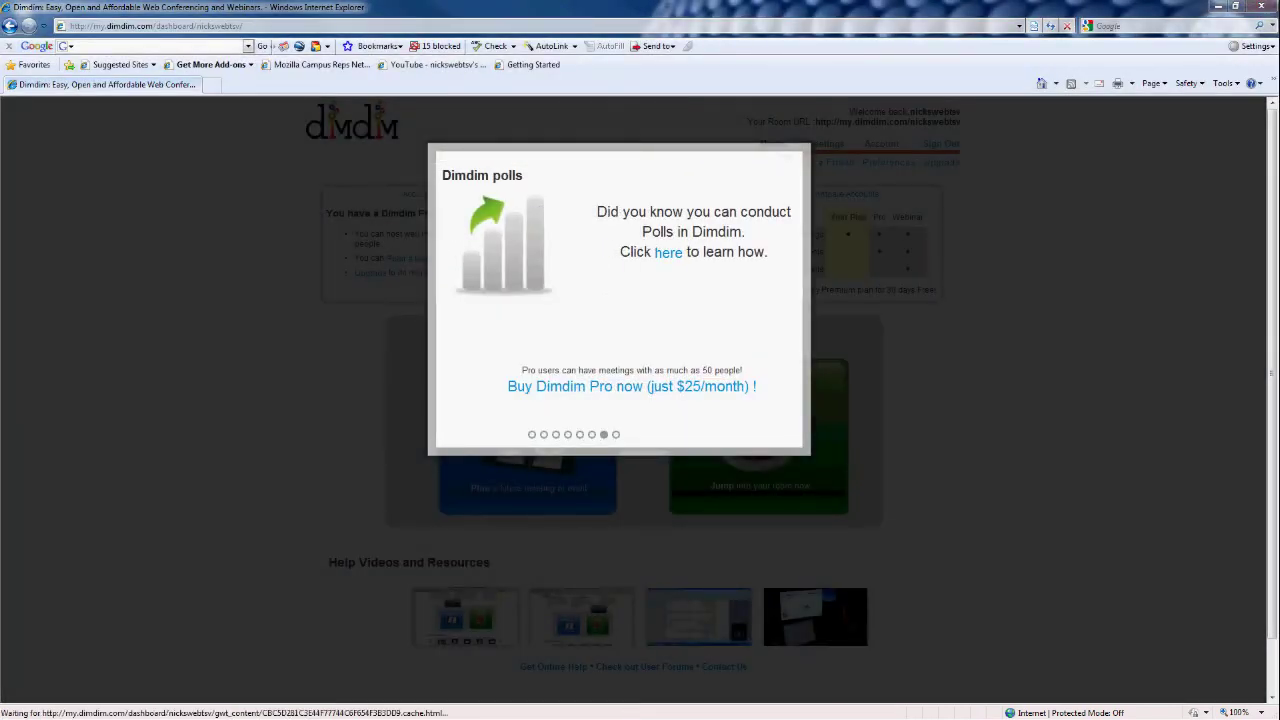
pyautogui.click(784, 160)
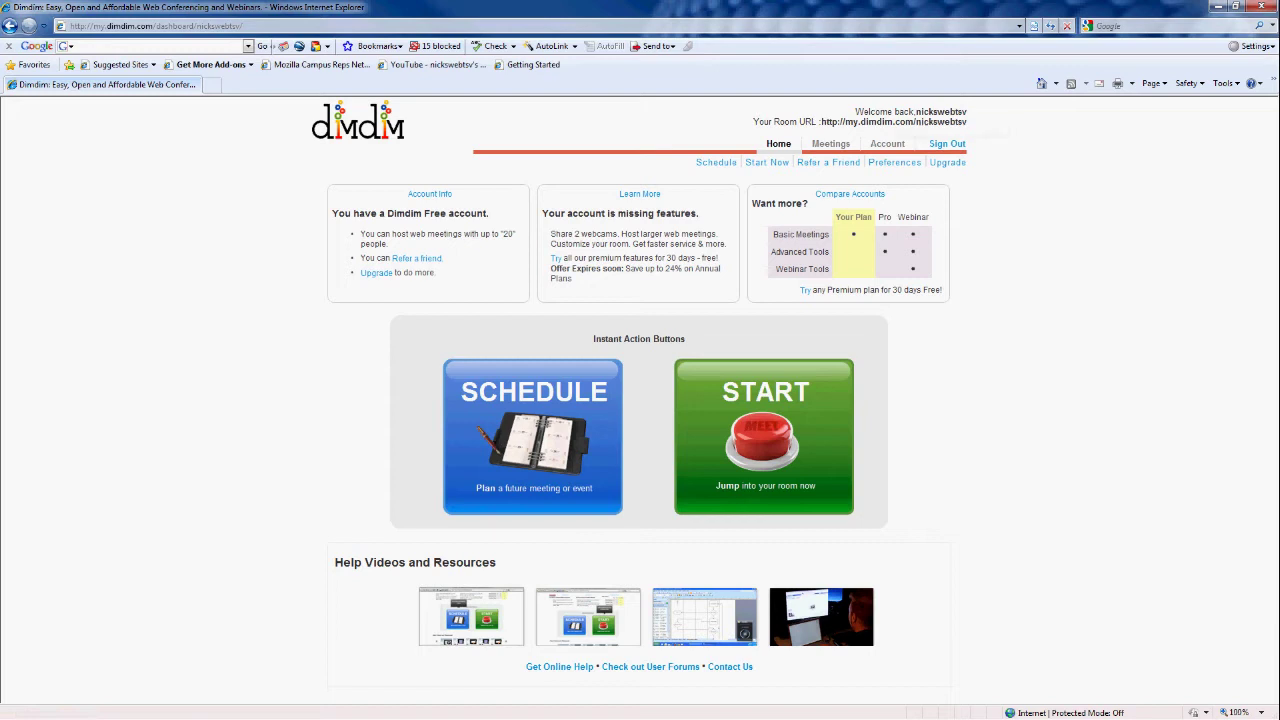
# Highlight the room URL, then choose Start Now for a new meeting
pyautogui.moveTo(820, 121); pyautogui.dragTo(966, 122)
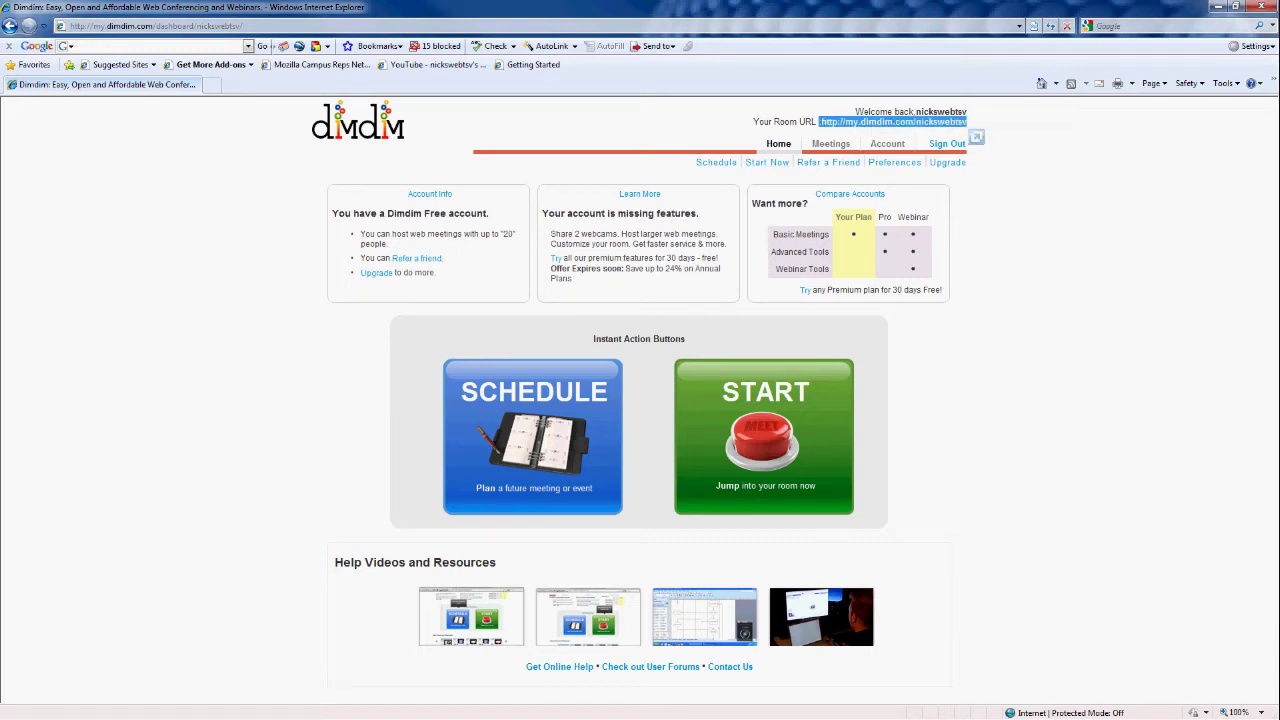
pyautogui.moveTo(966, 121); pyautogui.dragTo(916, 121)
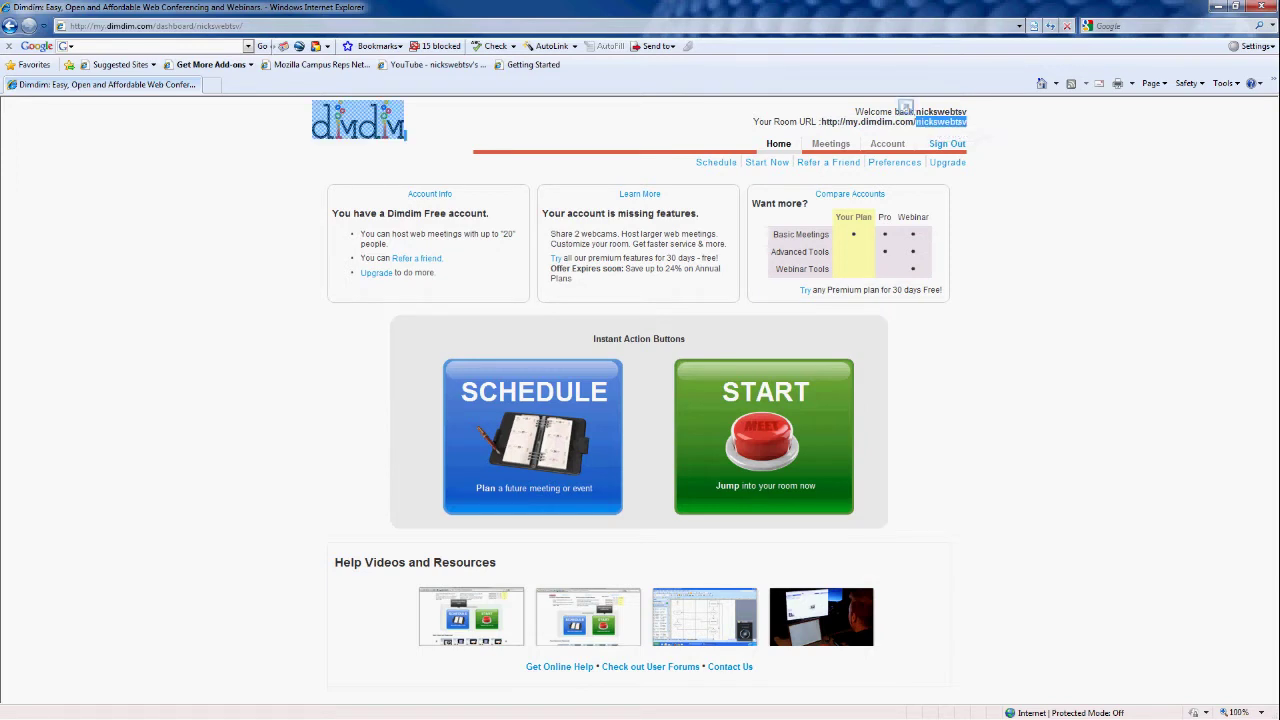
pyautogui.click(767, 162)
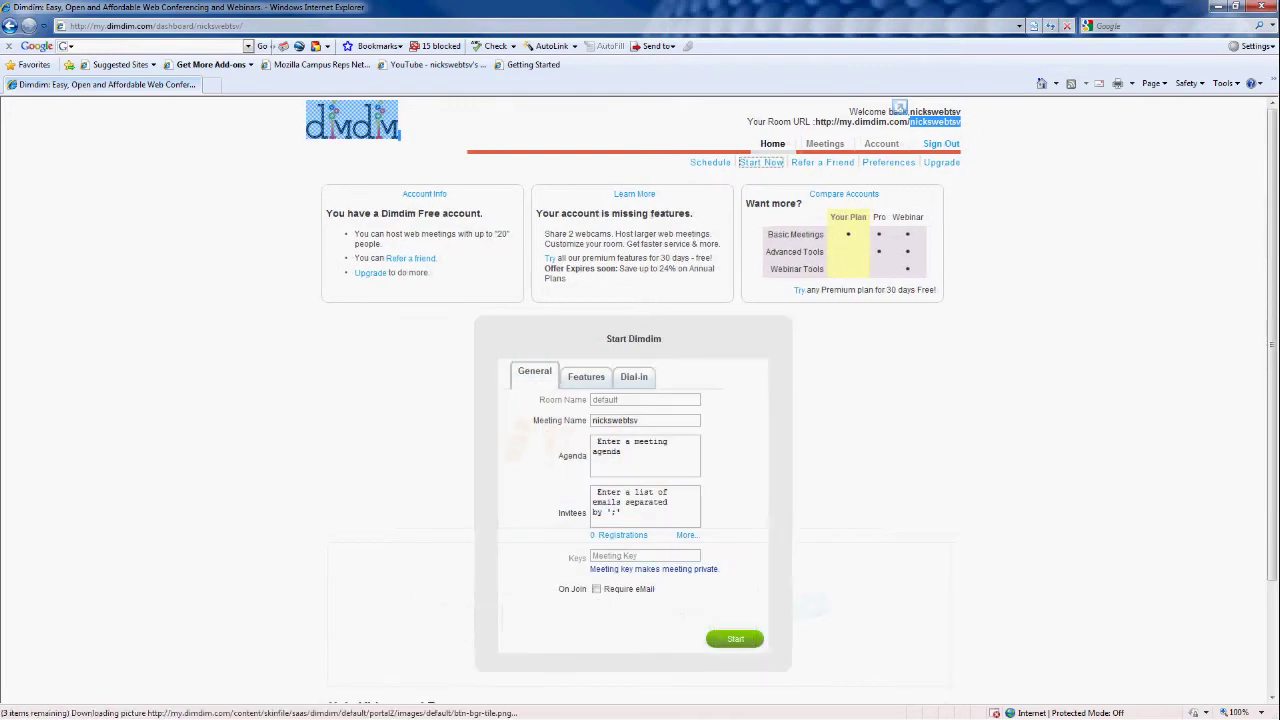
# Enter the agenda 'Displaying how to use Dimdim', skip invitees and meeting key, and start
pyautogui.scroll(-2, 640, 400)
pyautogui.click(600, 352)
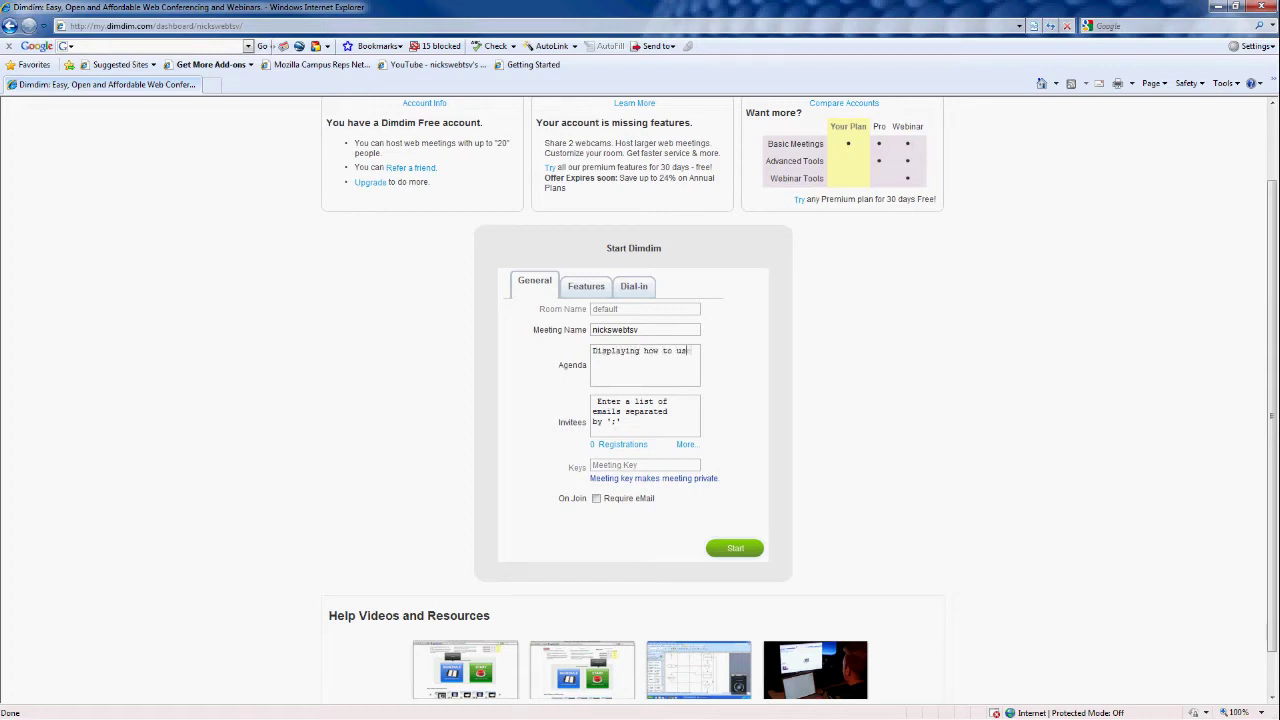
pyautogui.write('Displaying how to use Dimdim')
pyautogui.press('Tab')
pyautogui.click(645, 465)
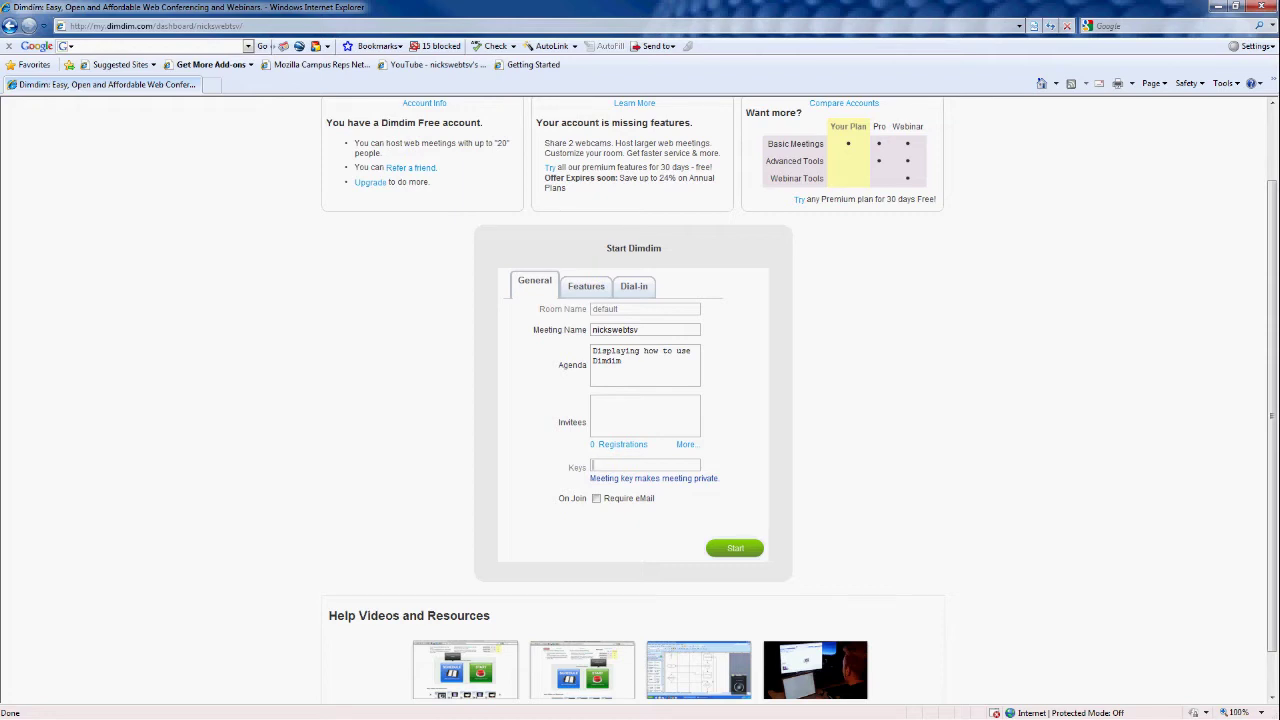
pyautogui.press('Tab')
pyautogui.press('Tab')
pyautogui.press('Return')
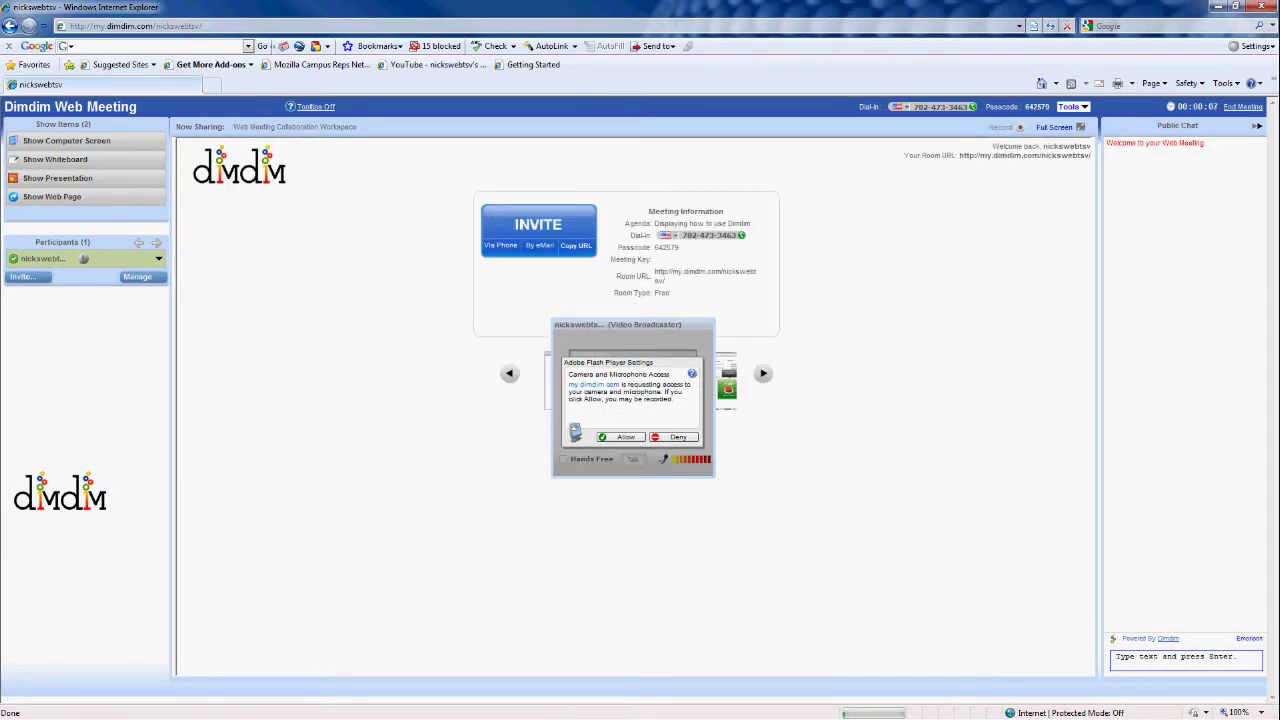
# Allow Flash Player camera and microphone access for the meeting
pyautogui.click(620, 437)
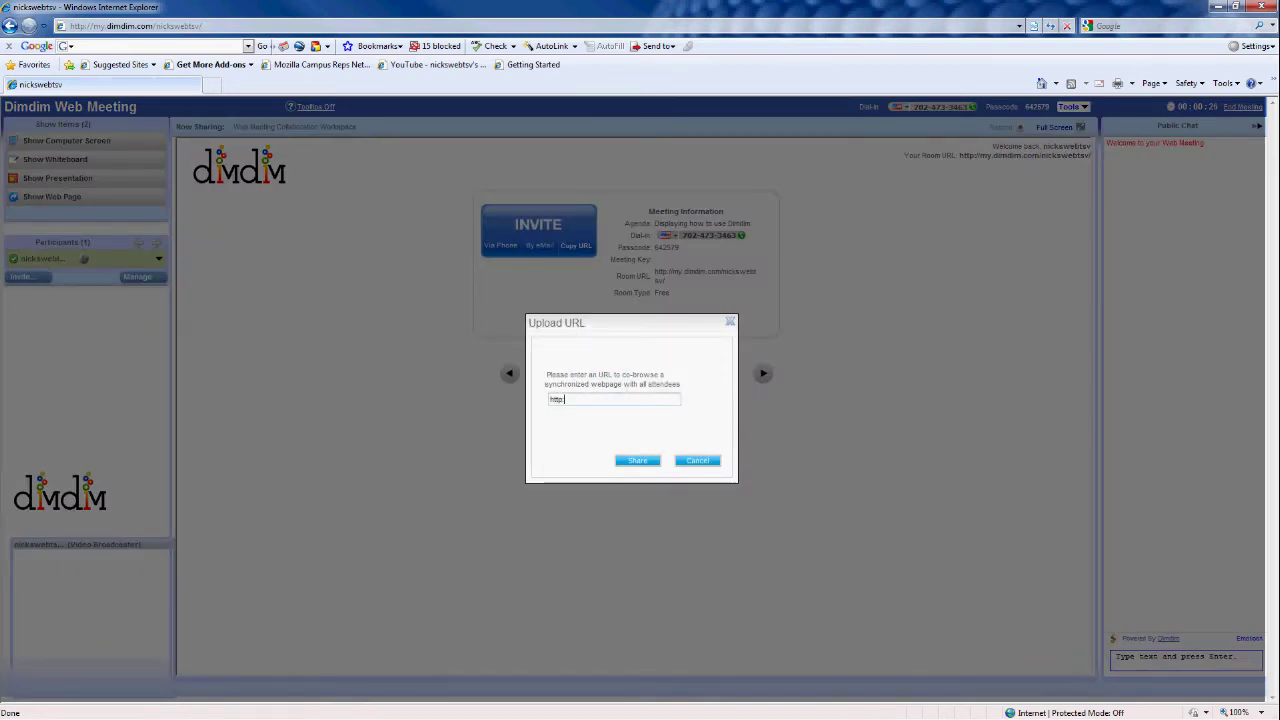
pyautogui.write('suburbanfm.com')
pyautogui.press('Return')
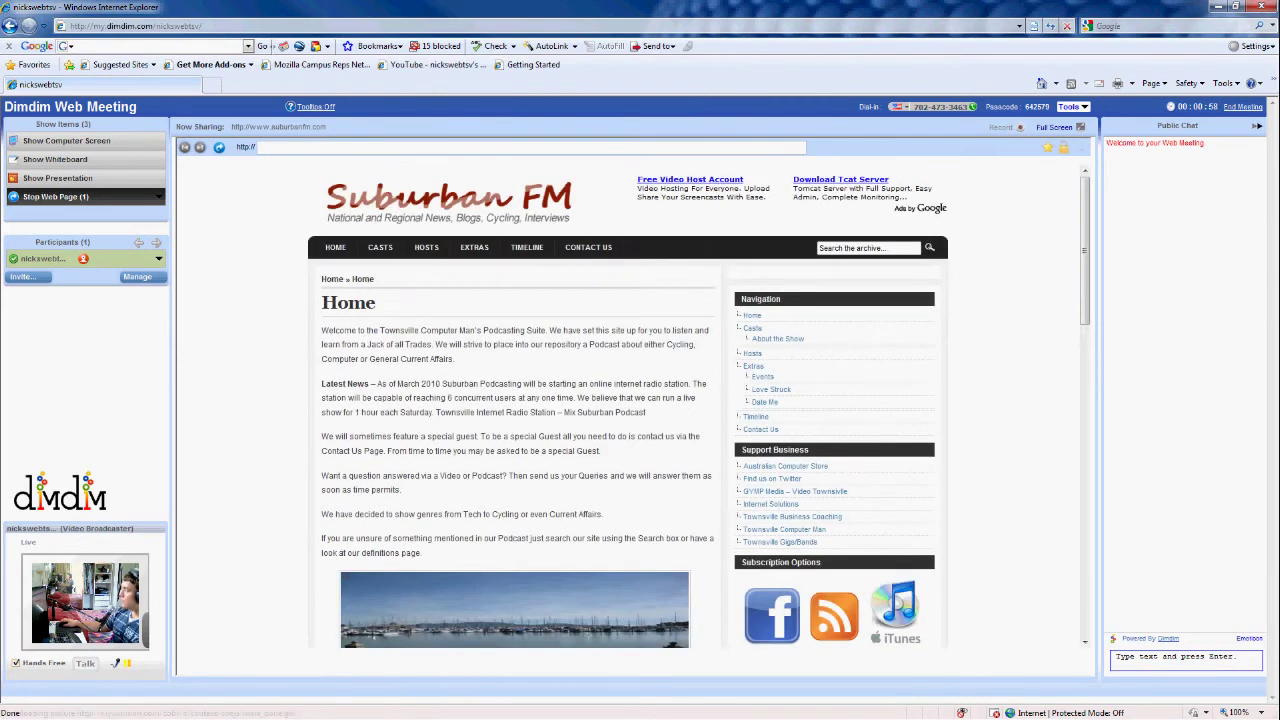
pyautogui.scroll(-2, 630, 405)
pyautogui.scroll(2, 630, 405)
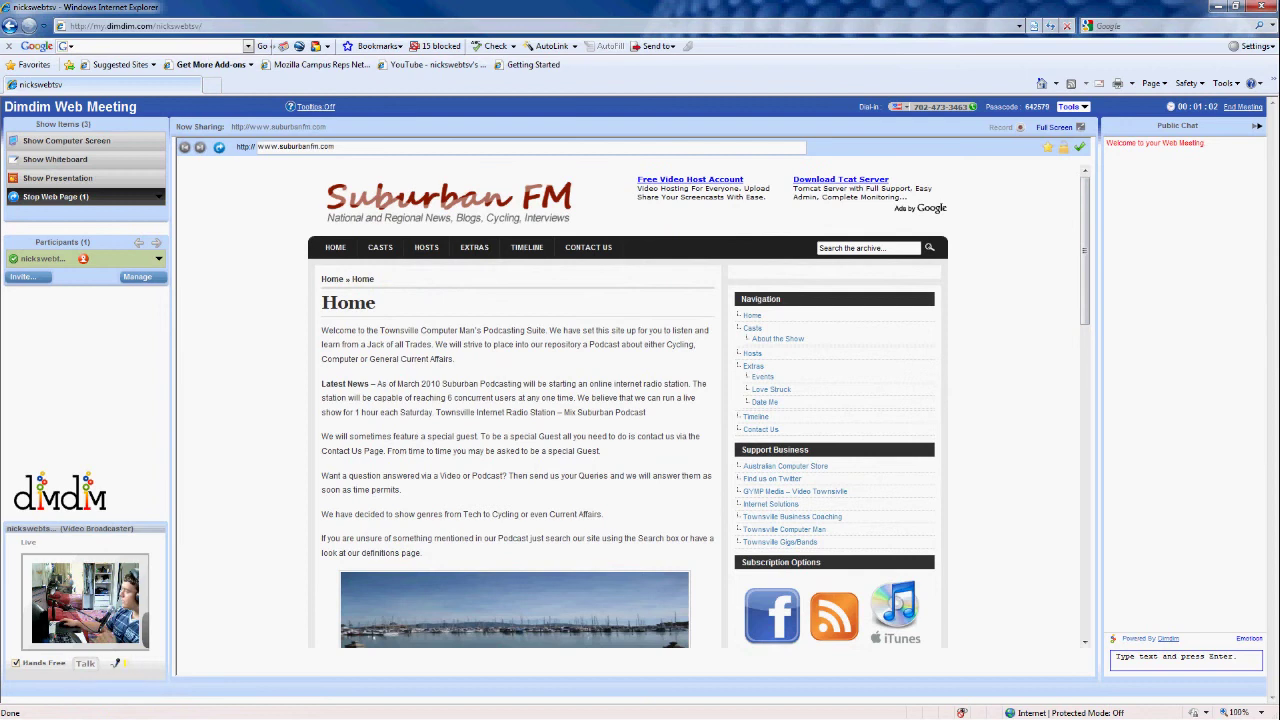
pyautogui.scroll(-1, 630, 405)
pyautogui.scroll(1, 630, 405)
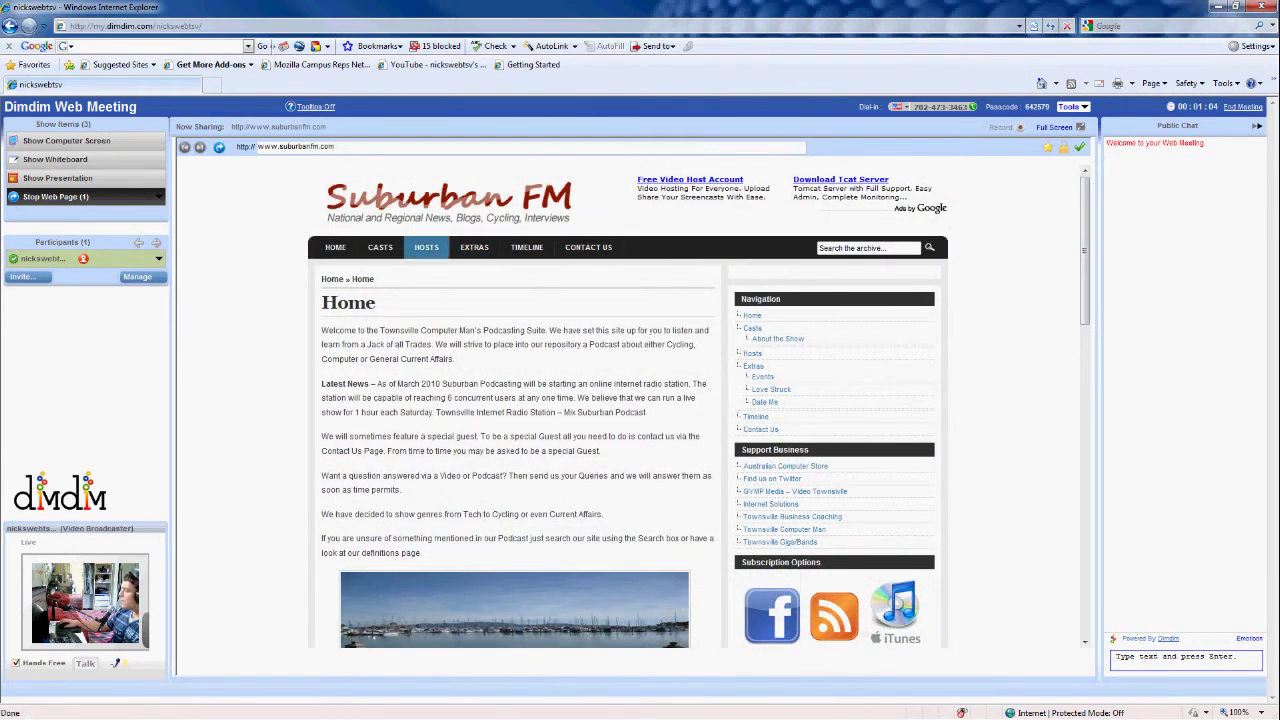
pyautogui.click(380, 247)
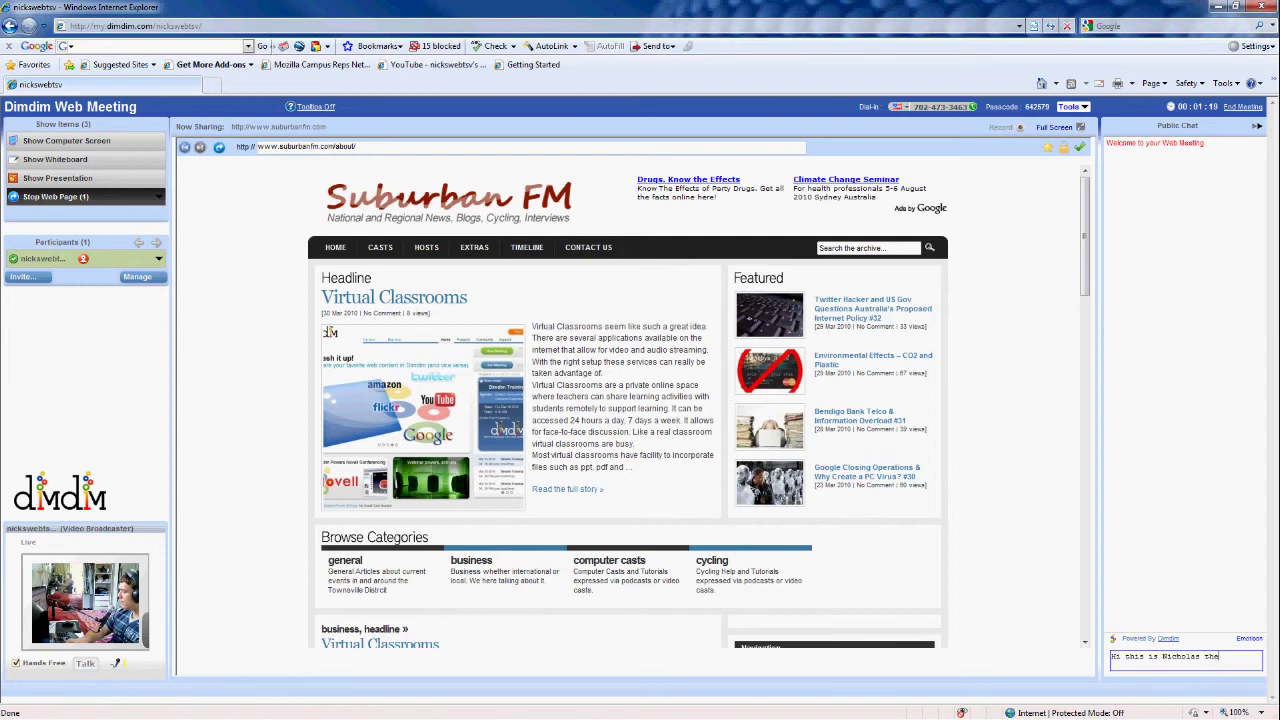
# Post the greeting introducing the teacher in the public chat
pyautogui.write('r')
pyautogui.press('Return')
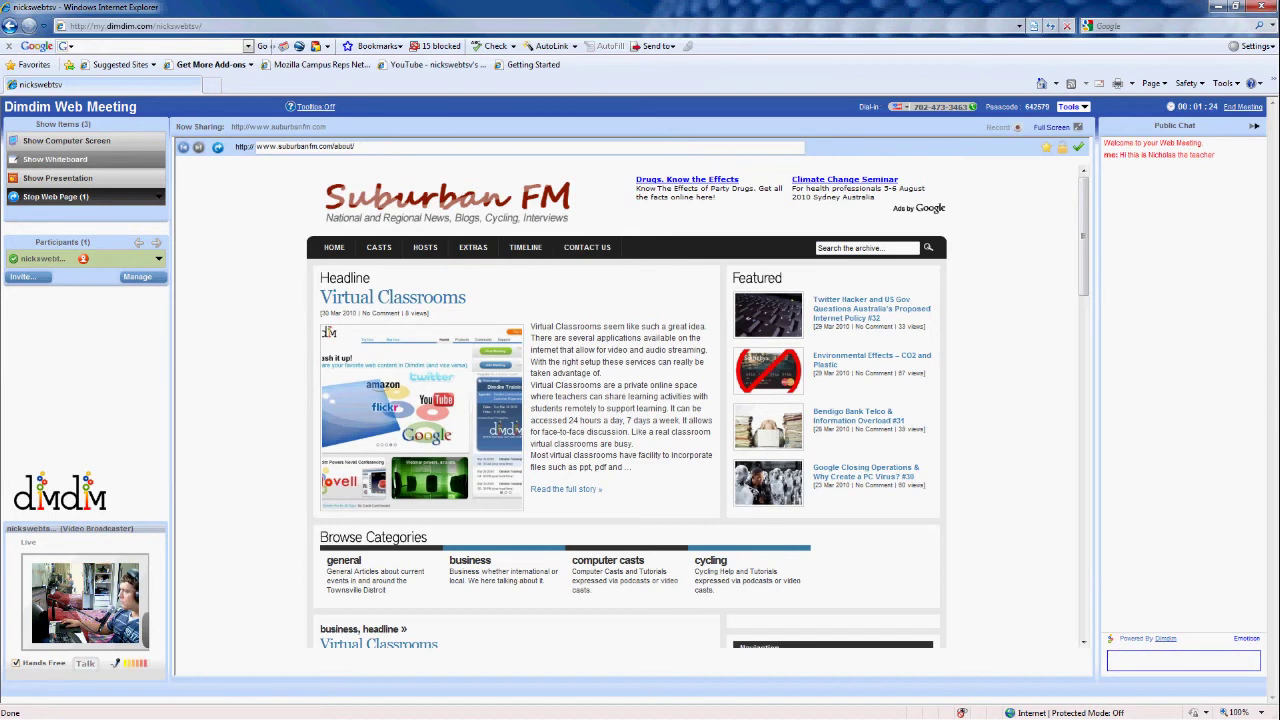
pyautogui.scroll(-1, 698, 406)
pyautogui.scroll(-3, 698, 406)
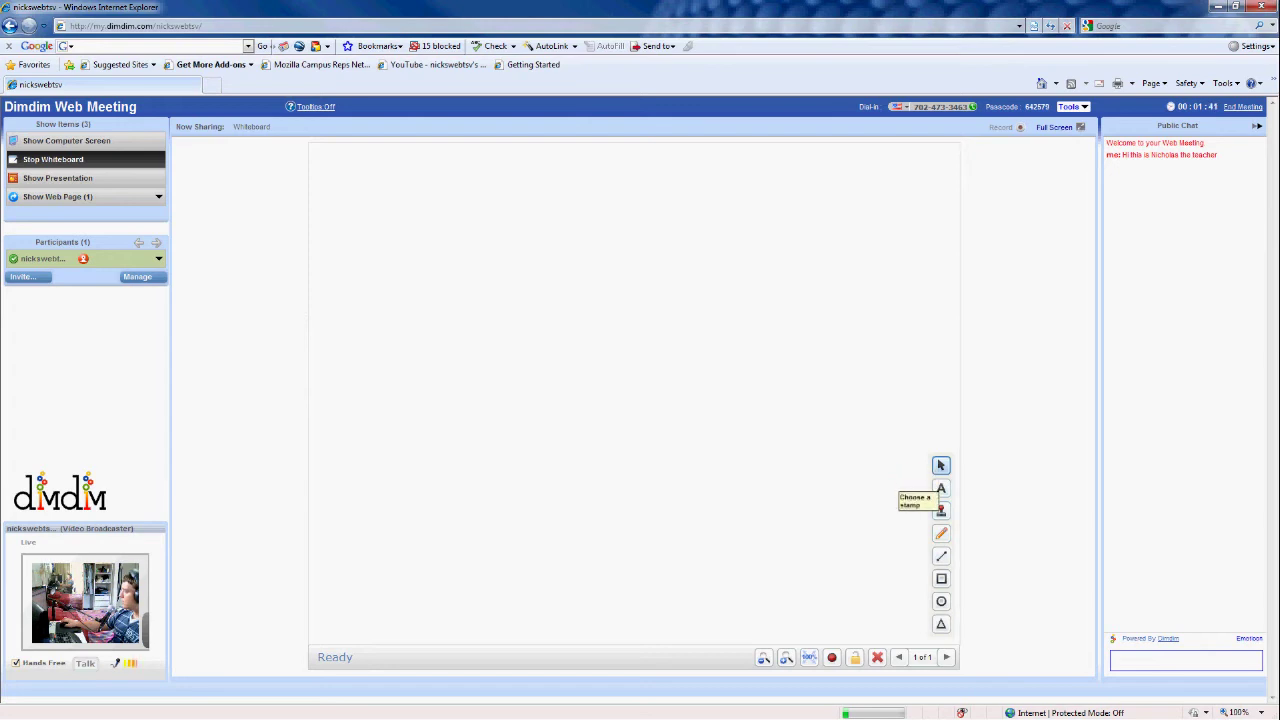
# Hand-write the presenter's name letter by letter on the whiteboard with the pencil
pyautogui.click(941, 533)
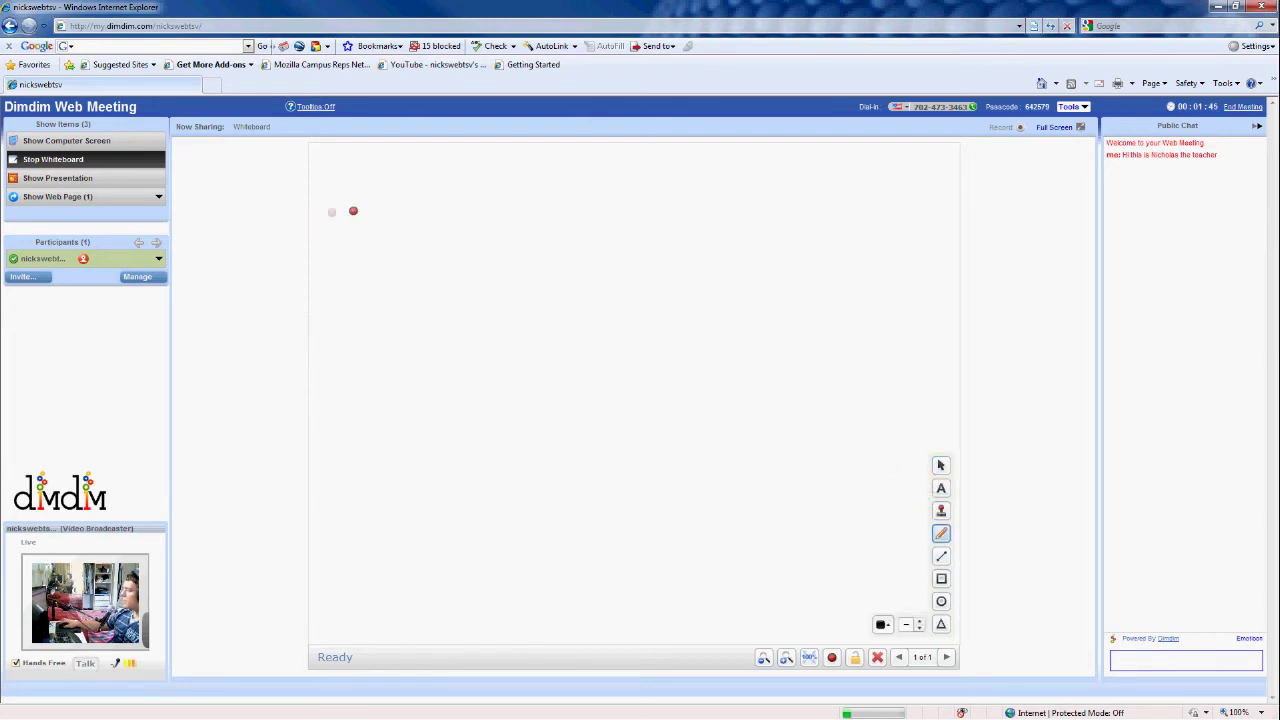
pyautogui.moveTo(334, 213)
pyautogui.mouseDown()
pyautogui.moveTo(349, 171)
pyautogui.moveTo(366, 216)
pyautogui.moveTo(380, 171)
pyautogui.moveTo(437, 170)
pyautogui.moveTo(410, 192)
pyautogui.moveTo(407, 216)
pyautogui.moveTo(437, 215)
pyautogui.mouseUp()
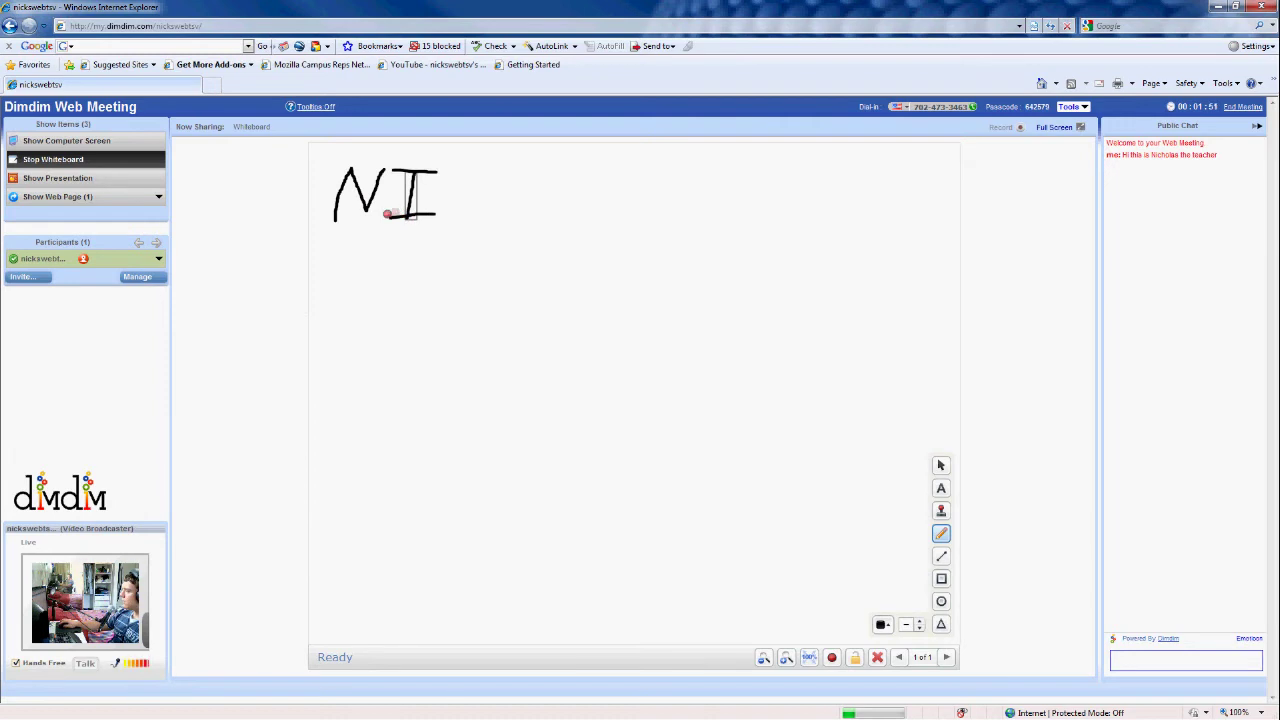
pyautogui.moveTo(506, 168)
pyautogui.mouseDown()
pyautogui.moveTo(452, 208)
pyautogui.moveTo(488, 218)
pyautogui.mouseUp()
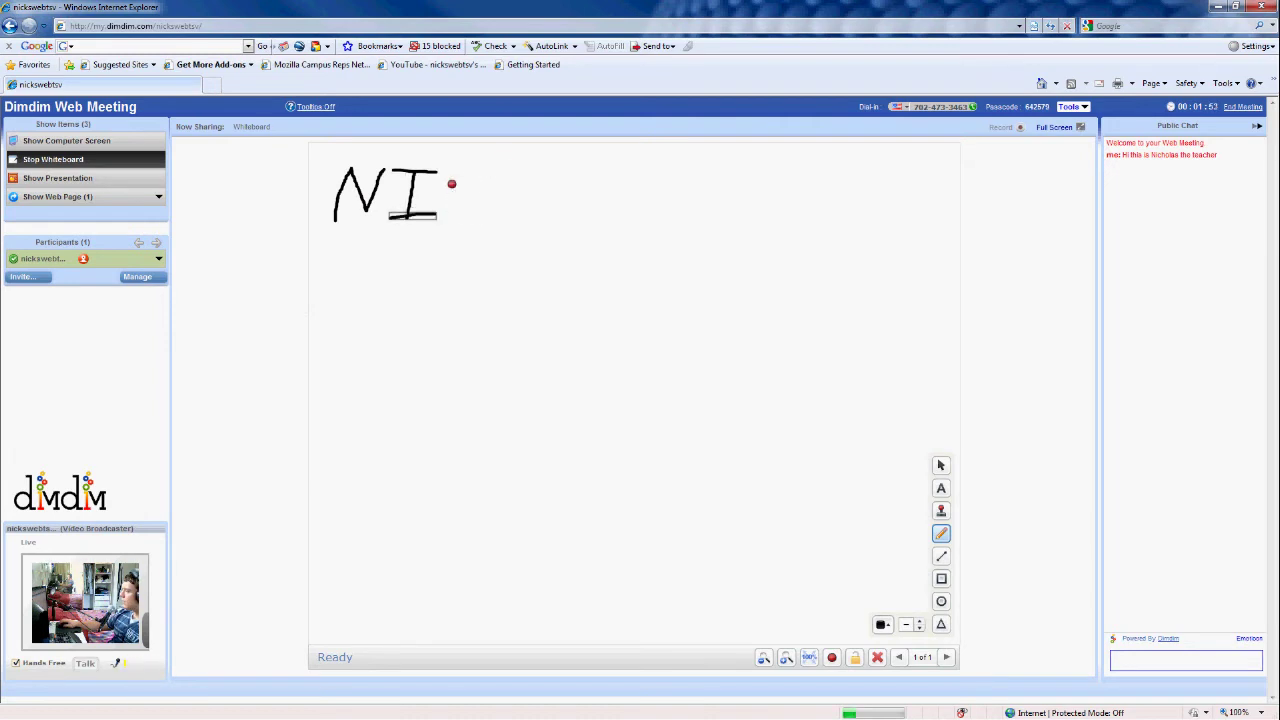
pyautogui.moveTo(520, 168)
pyautogui.mouseDown()
pyautogui.moveTo(521, 226)
pyautogui.moveTo(546, 224)
pyautogui.moveTo(524, 188)
pyautogui.mouseUp()
pyautogui.moveTo(603, 164); pyautogui.dragTo(650, 229)
pyautogui.moveTo(670, 174)
pyautogui.mouseDown()
pyautogui.moveTo(690, 228)
pyautogui.moveTo(706, 207)
pyautogui.moveTo(724, 236)
pyautogui.mouseUp()
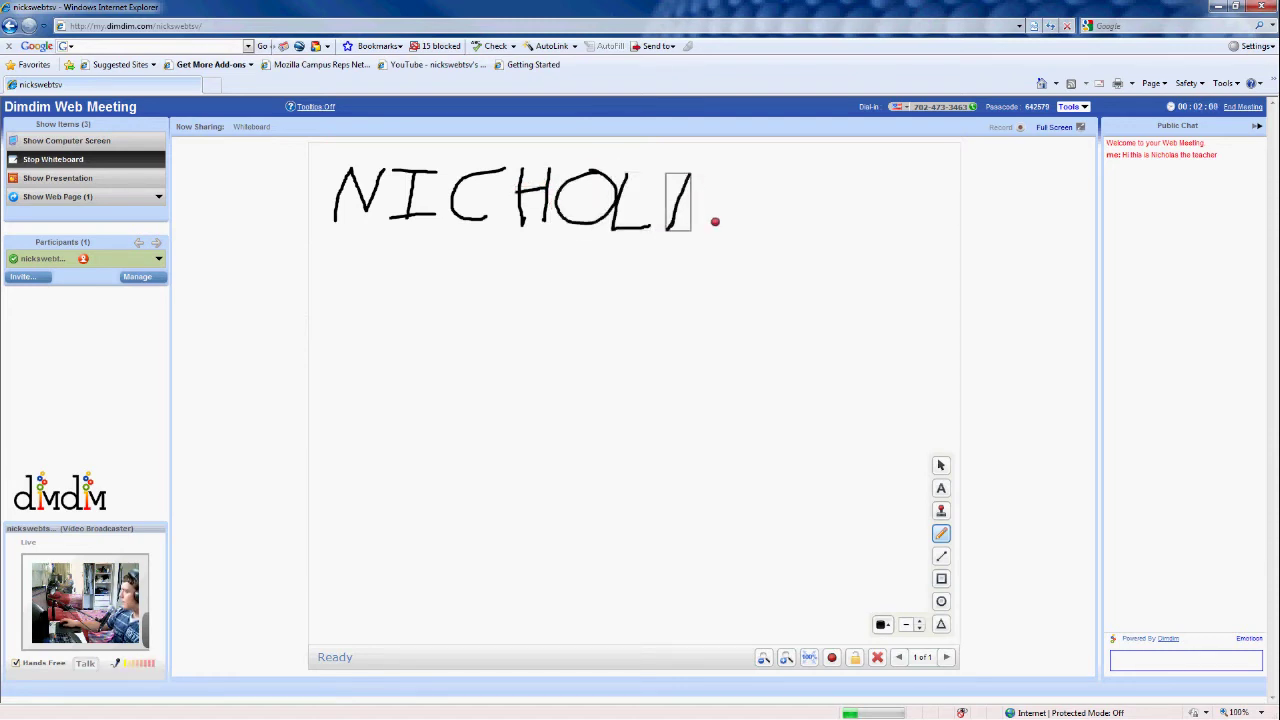
pyautogui.moveTo(775, 177); pyautogui.dragTo(738, 228)
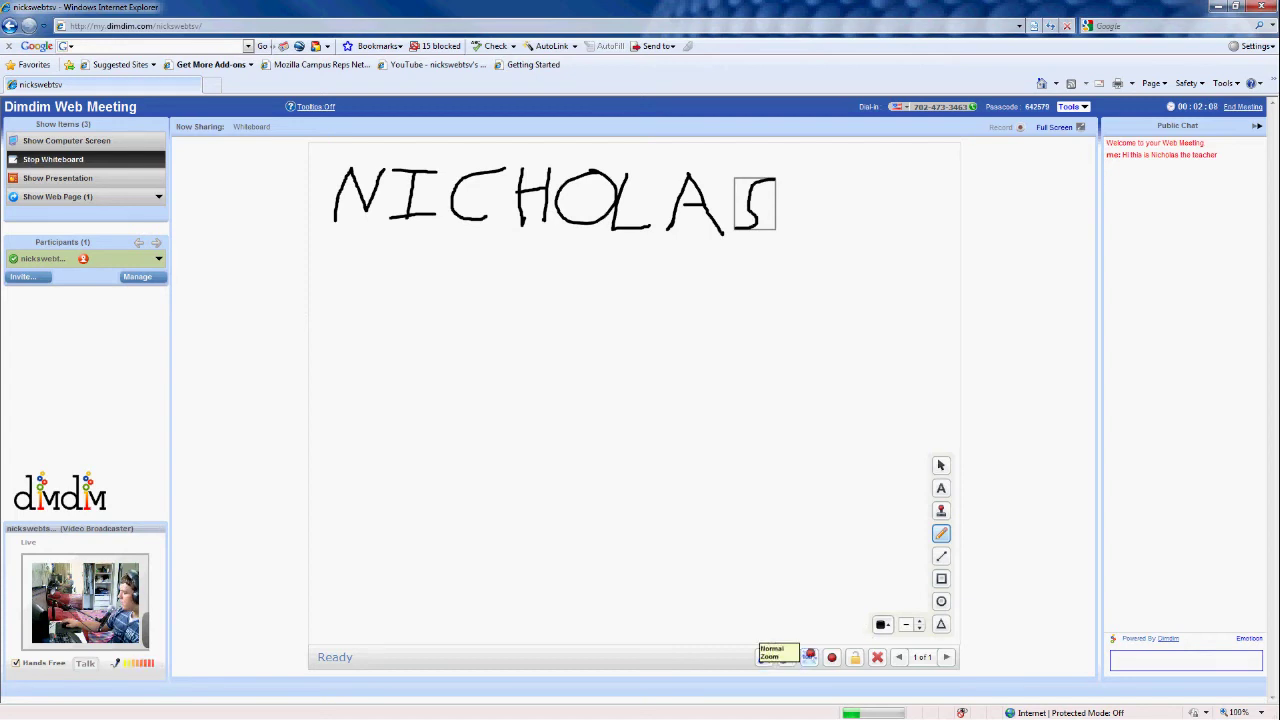
# Zoom in three levels on the drawing and bring up the Upload Document dialog
pyautogui.click(786, 657)
pyautogui.click(786, 657)
pyautogui.click(786, 657)
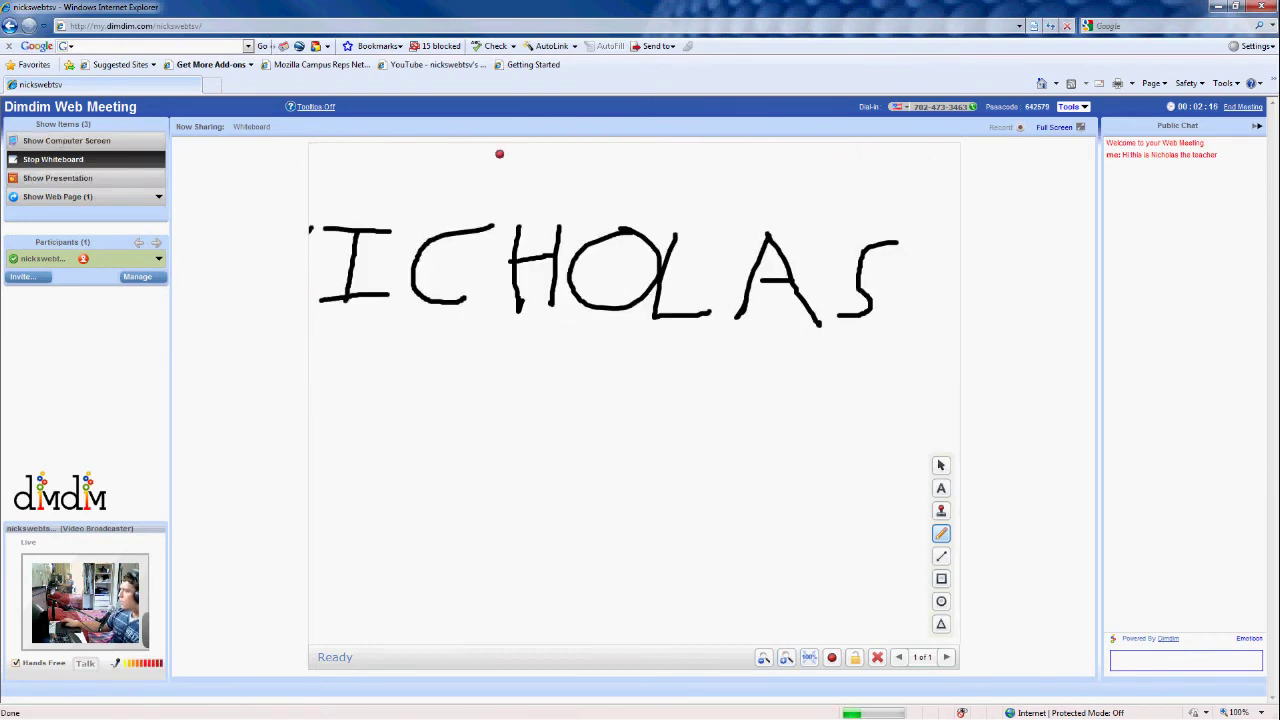
pyautogui.click(57, 178)
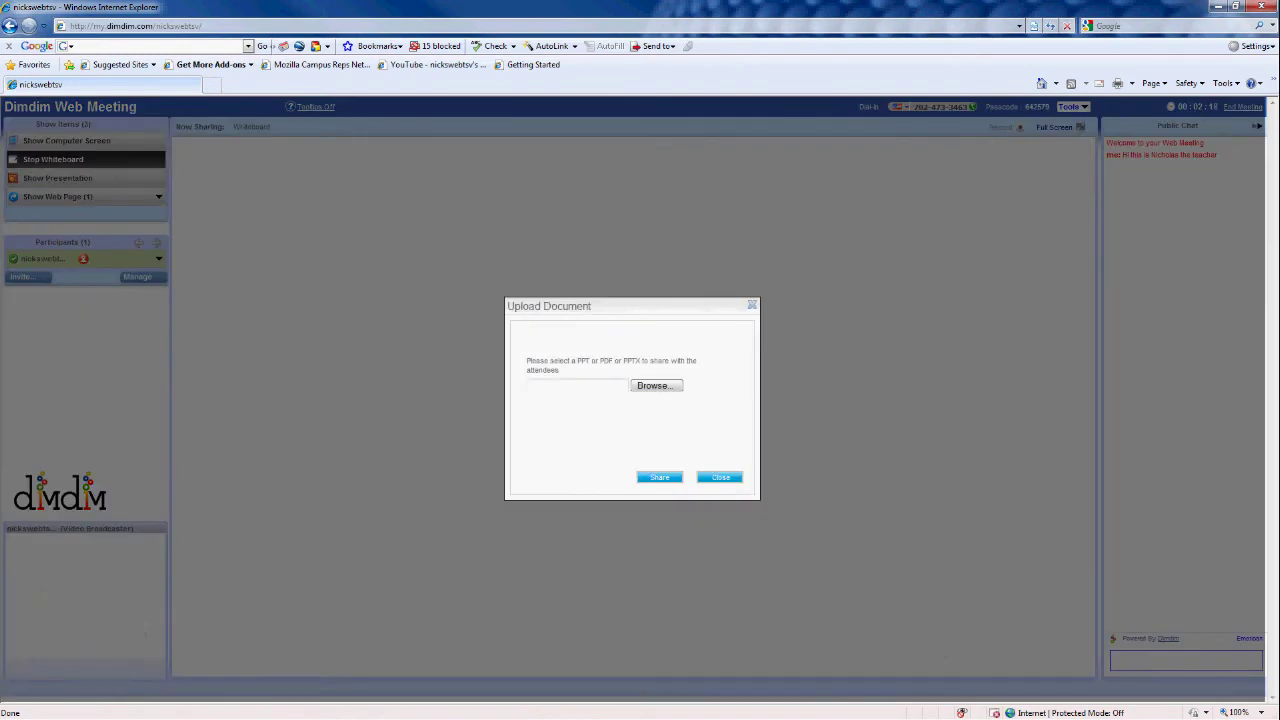
# Choose Foundations of Education Outline.pdf in the file chooser and share it
pyautogui.click(656, 385)
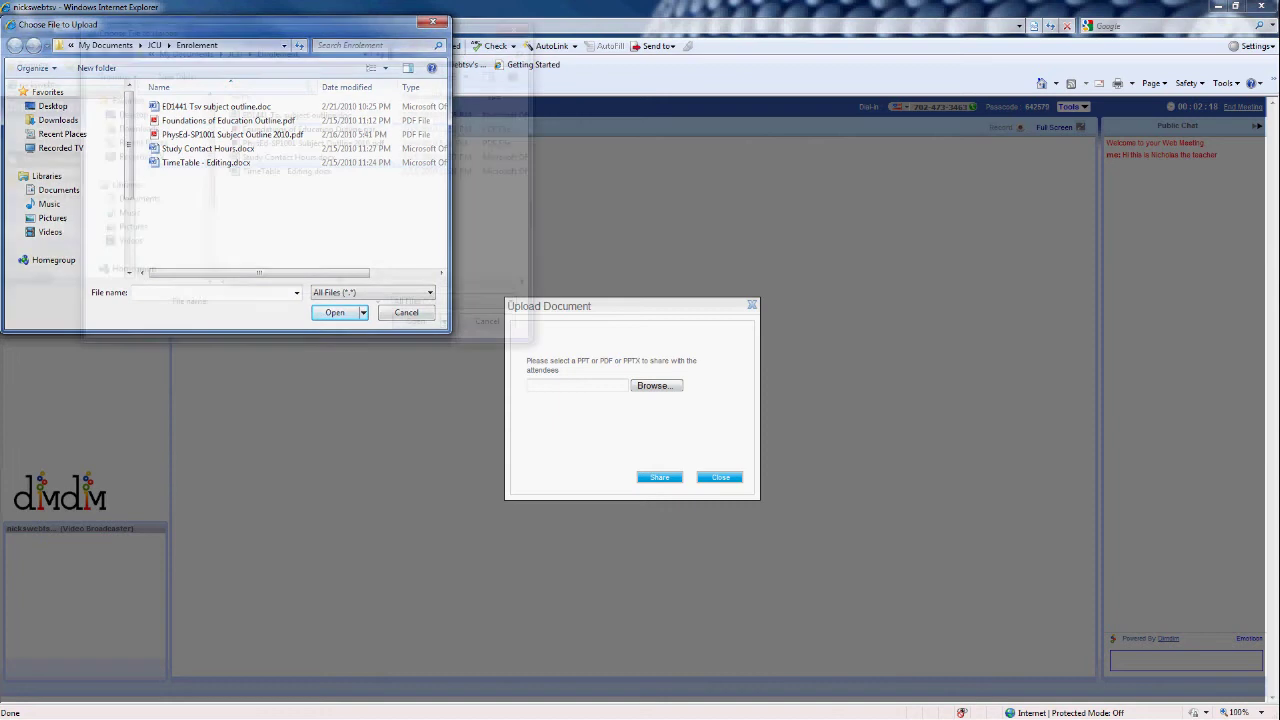
pyautogui.click(372, 243)
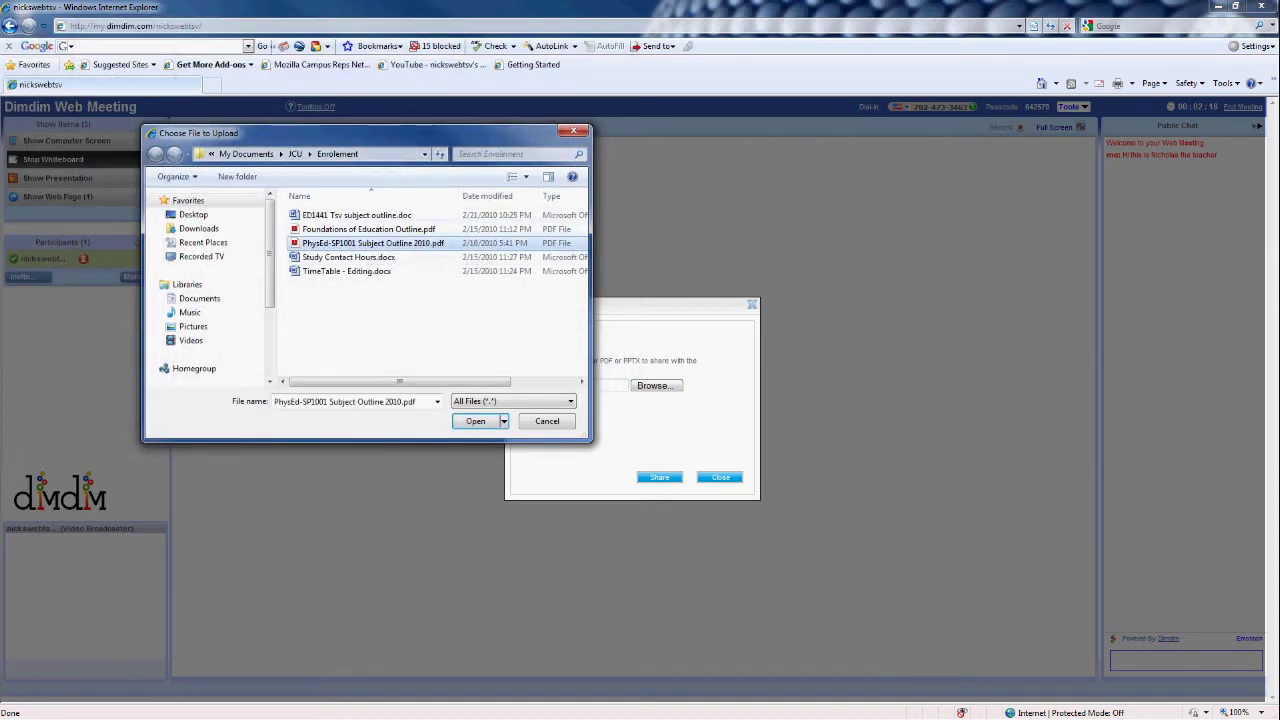
pyautogui.click(368, 229)
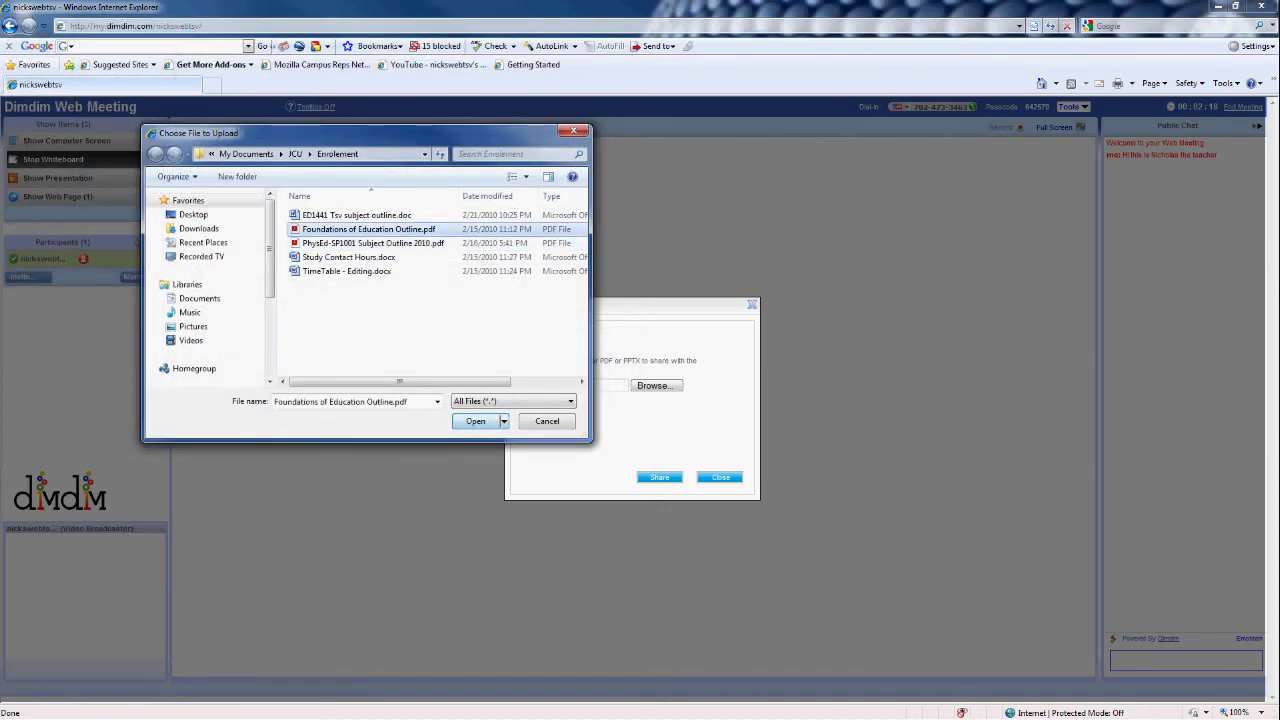
pyautogui.click(475, 421)
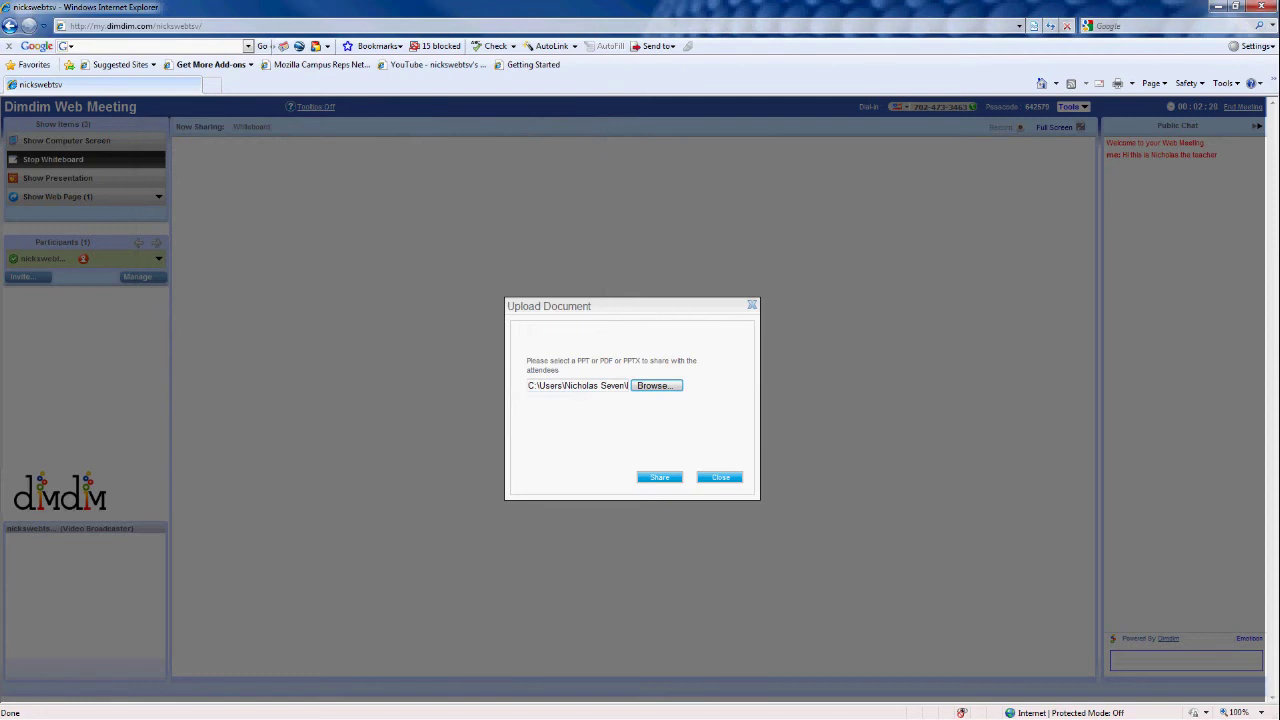
pyautogui.click(660, 477)
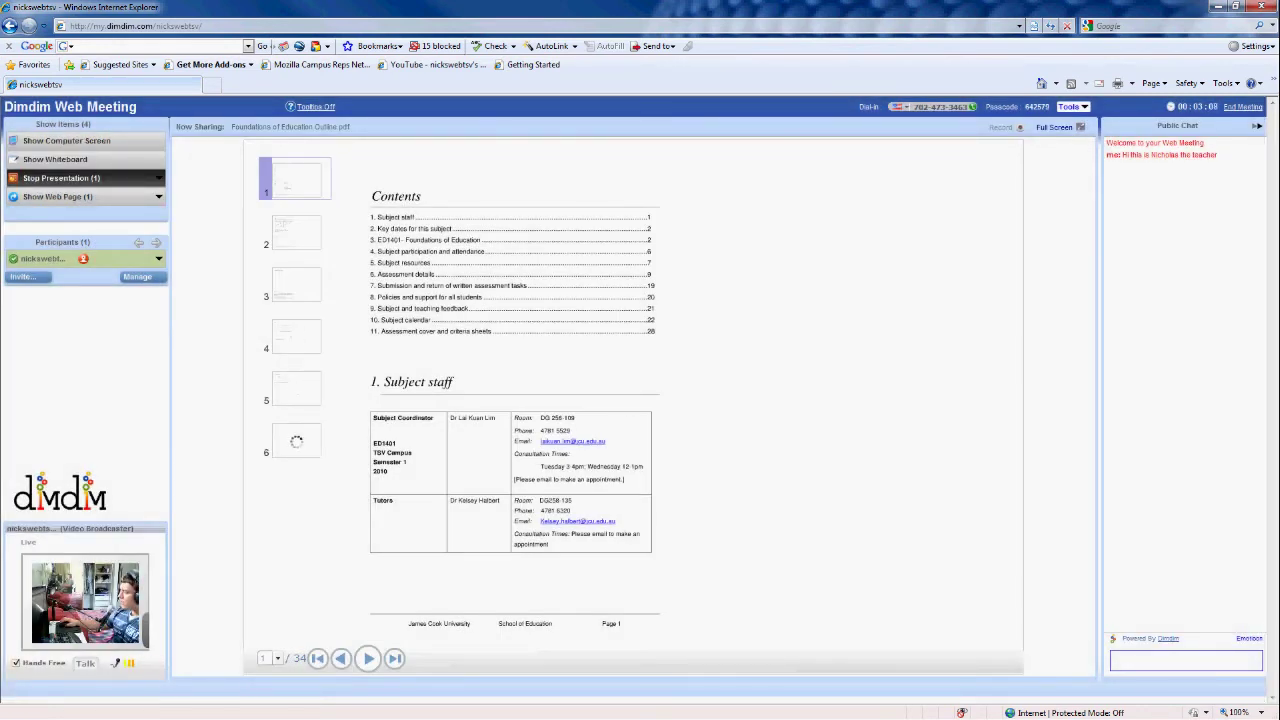
# Jump to the outline's last page, then to pages 29 and 32
pyautogui.click(394, 657)
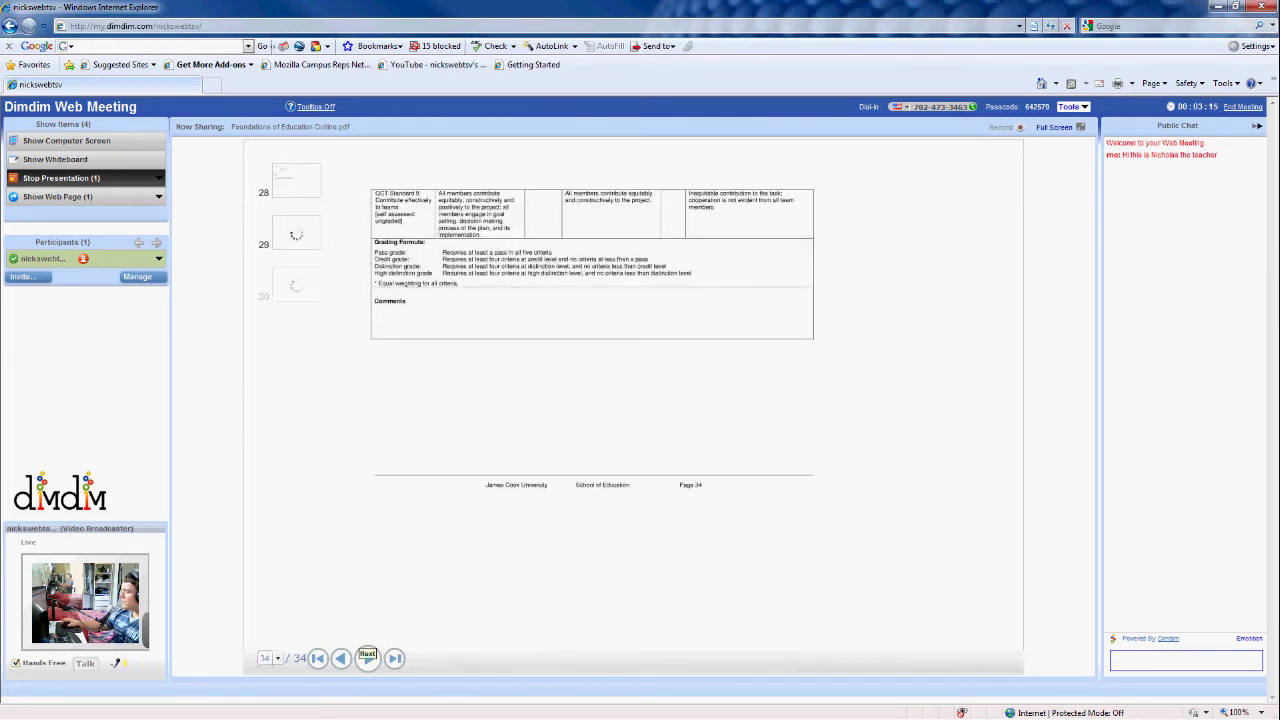
pyautogui.click(295, 230)
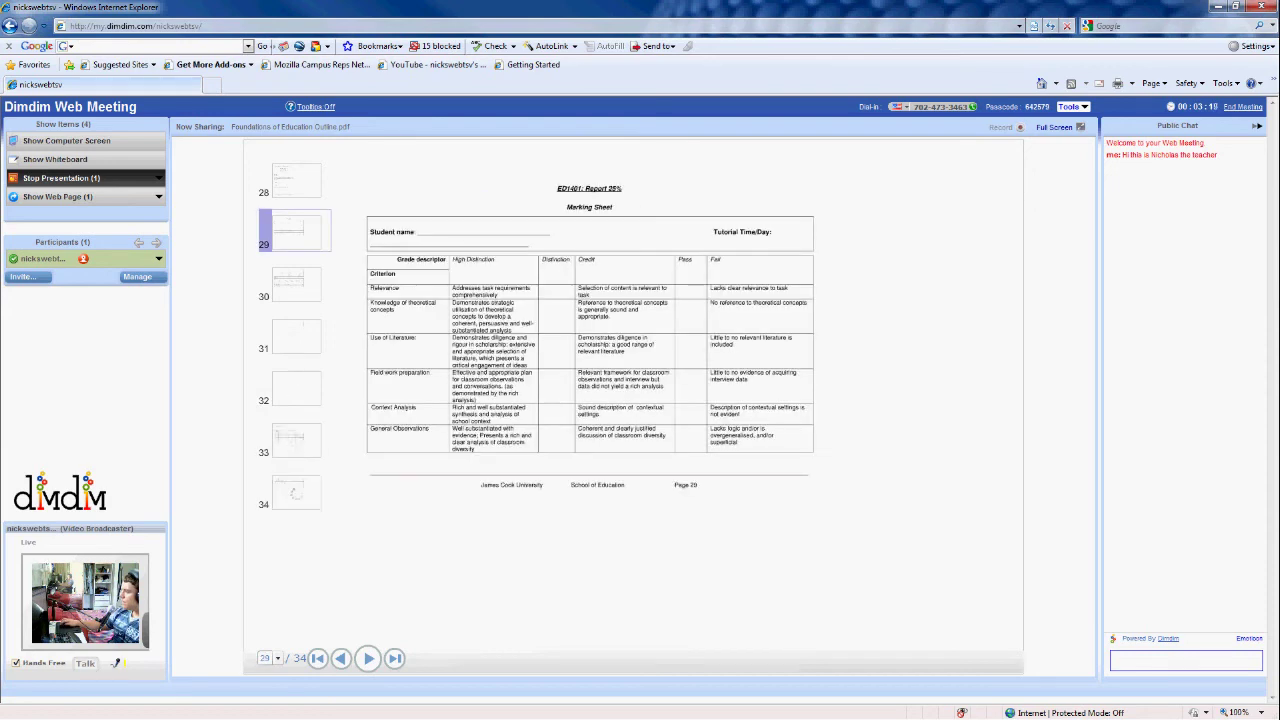
pyautogui.click(295, 385)
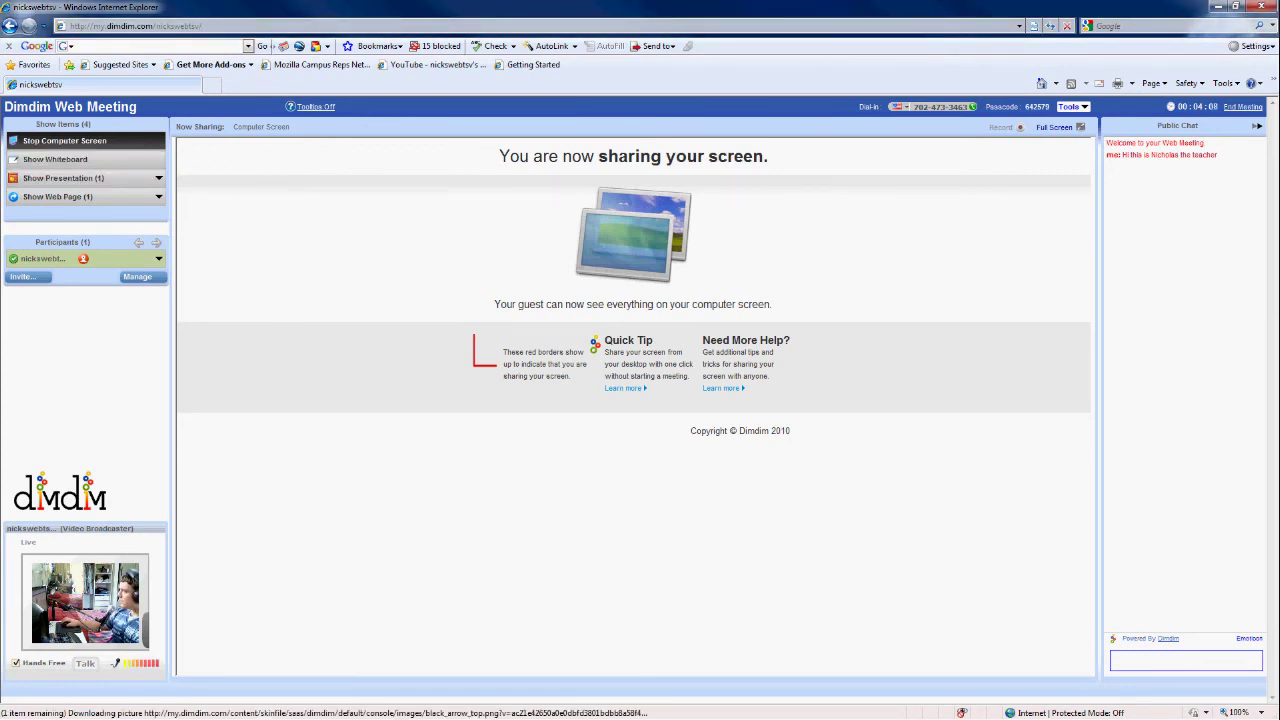
# Stop sharing the computer screen and open the Meeting Invitations form
pyautogui.click(64, 140)
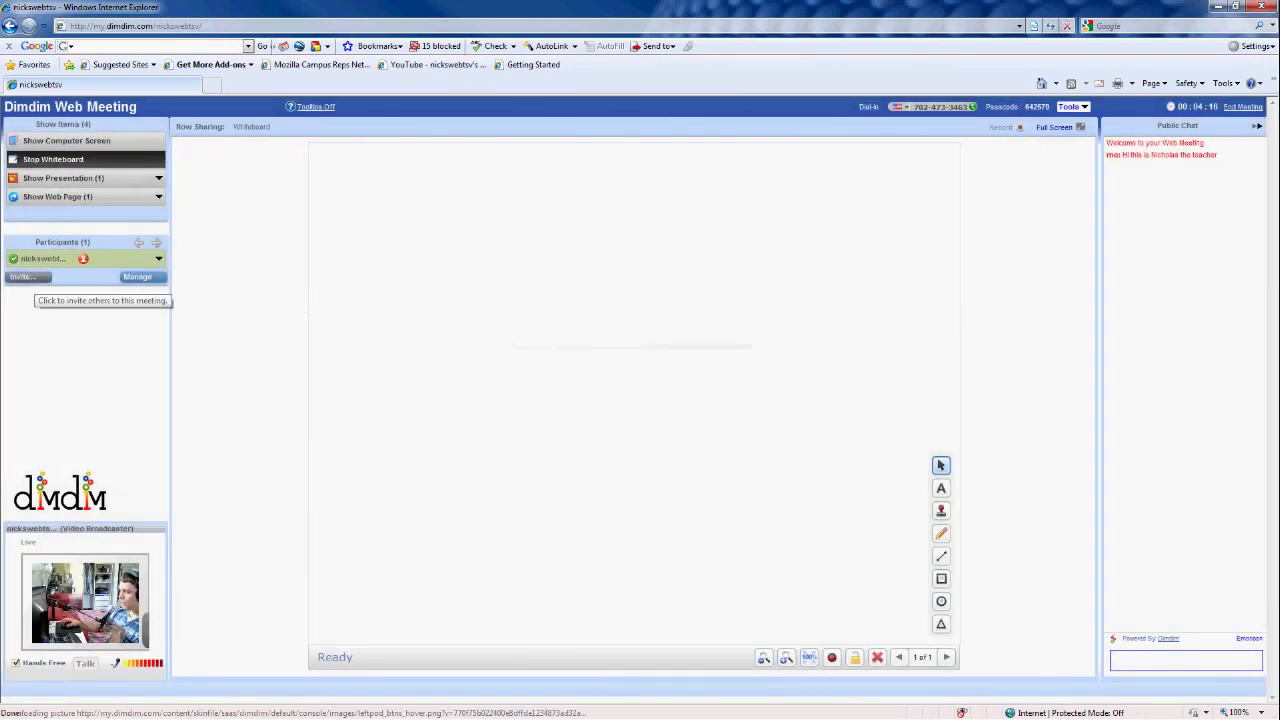
pyautogui.click(22, 277)
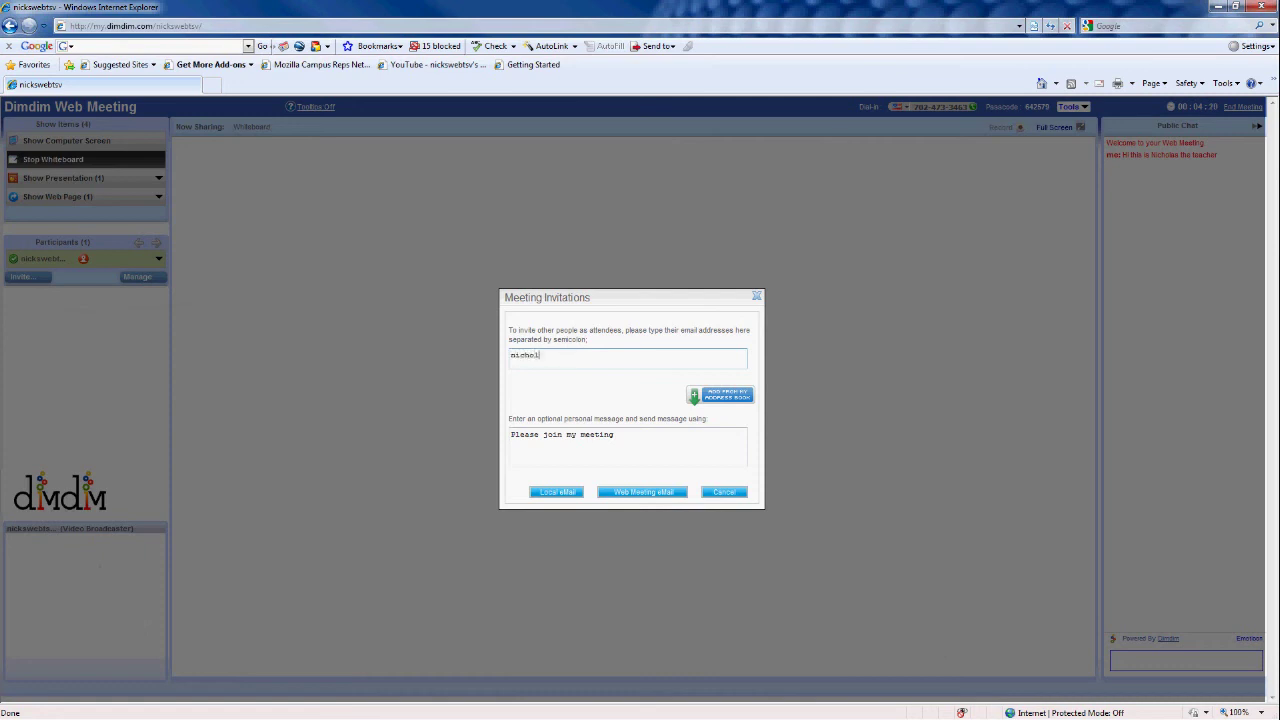
# Address the invitation to the attendee's corrected e-mail address and create a local e-mail draft
pyautogui.click(567, 355)
pyautogui.write('l')
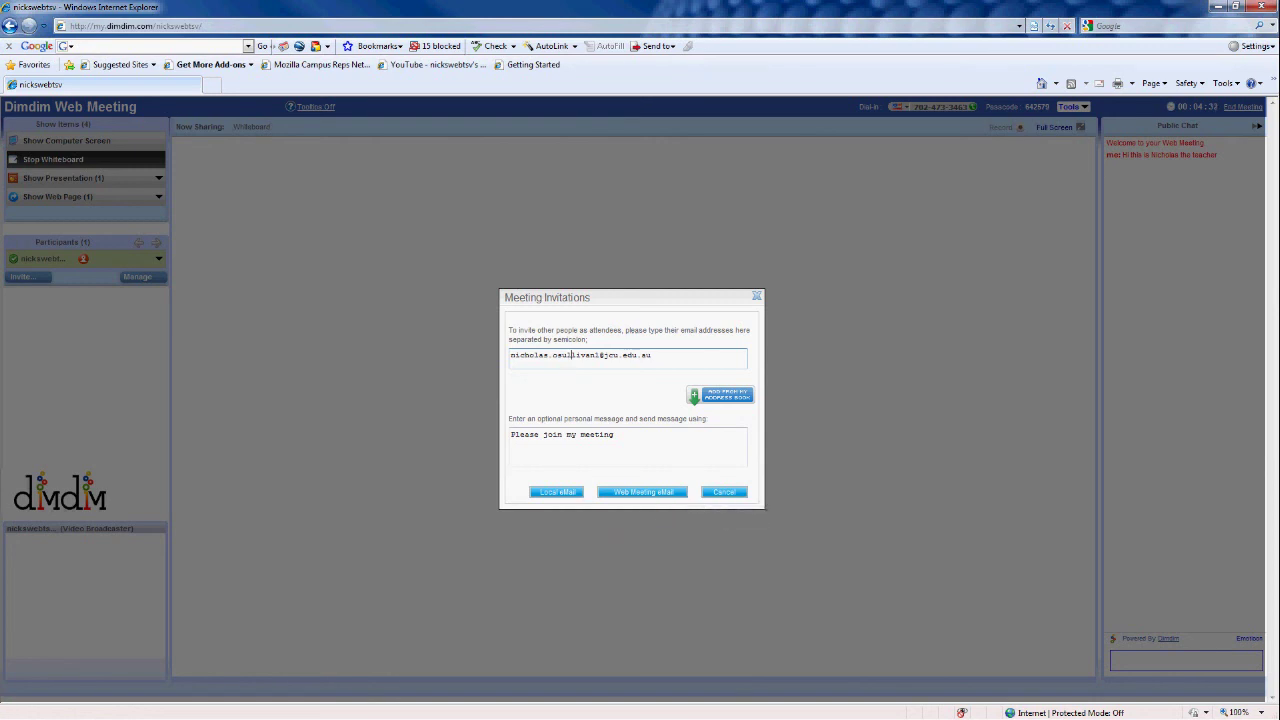
pyautogui.click(556, 492)
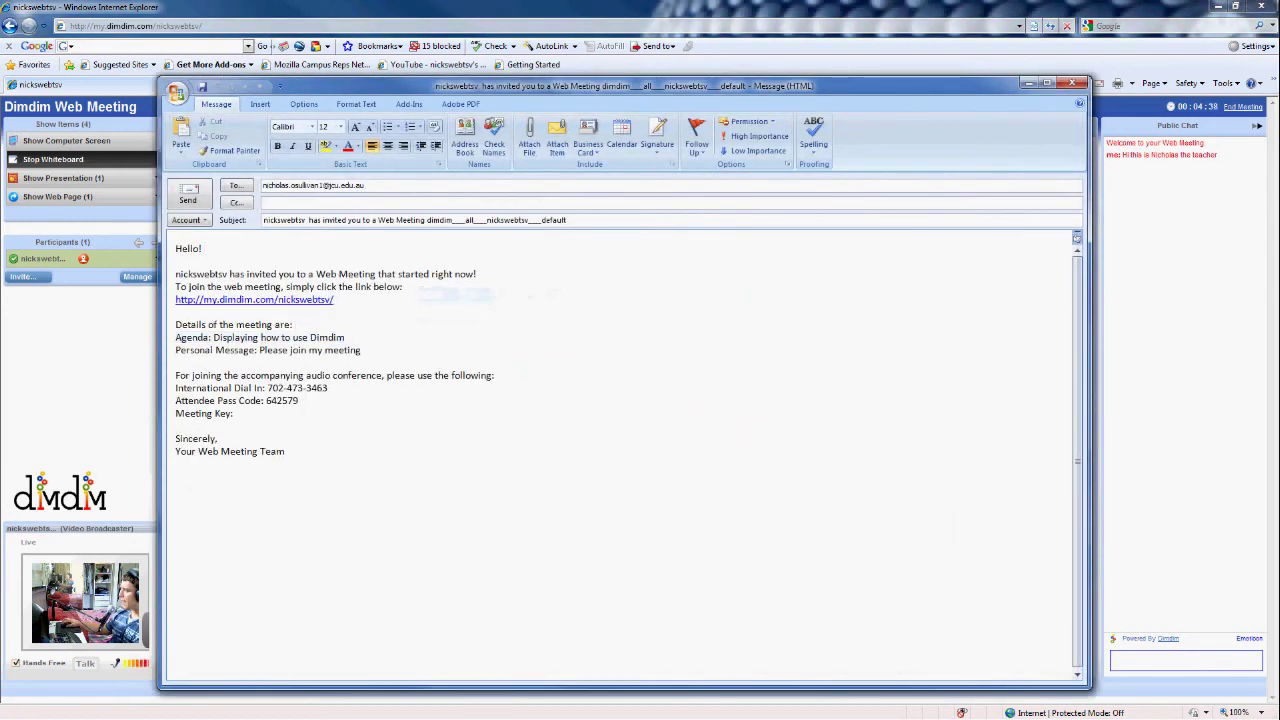
# Add blank lines and insert a signature below the invitation's greeting
pyautogui.press('Return')
pyautogui.press('Return')
pyautogui.press('Return')
pyautogui.press('Return')
pyautogui.click(657, 143)
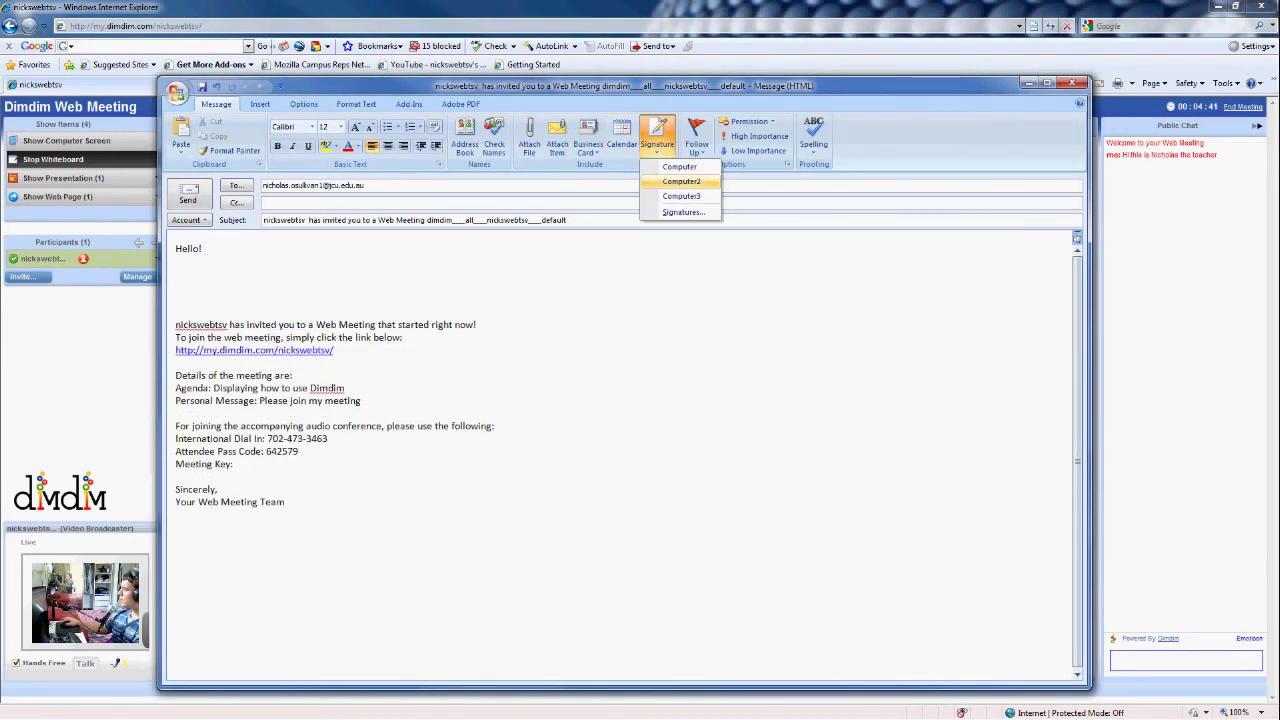
pyautogui.click(680, 164)
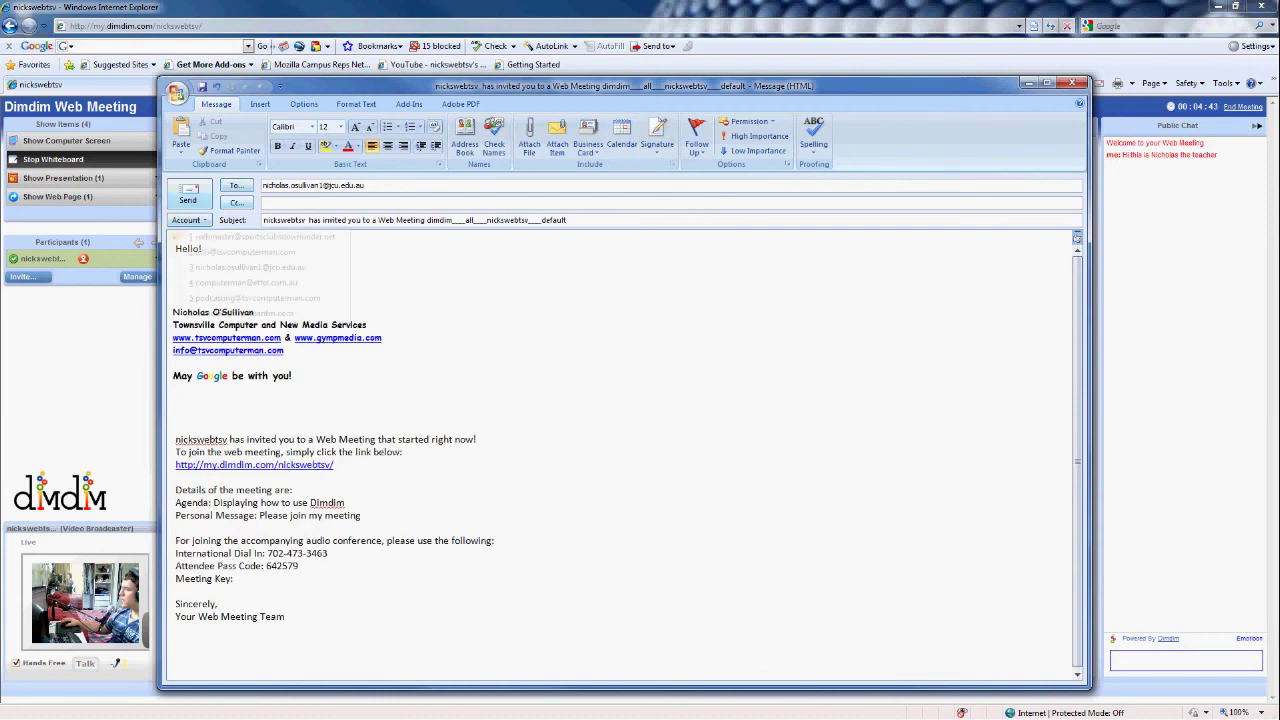
# Switch the sending account, re-insert the first signature, and send the meeting invitation
pyautogui.click(190, 219)
pyautogui.click(270, 312)
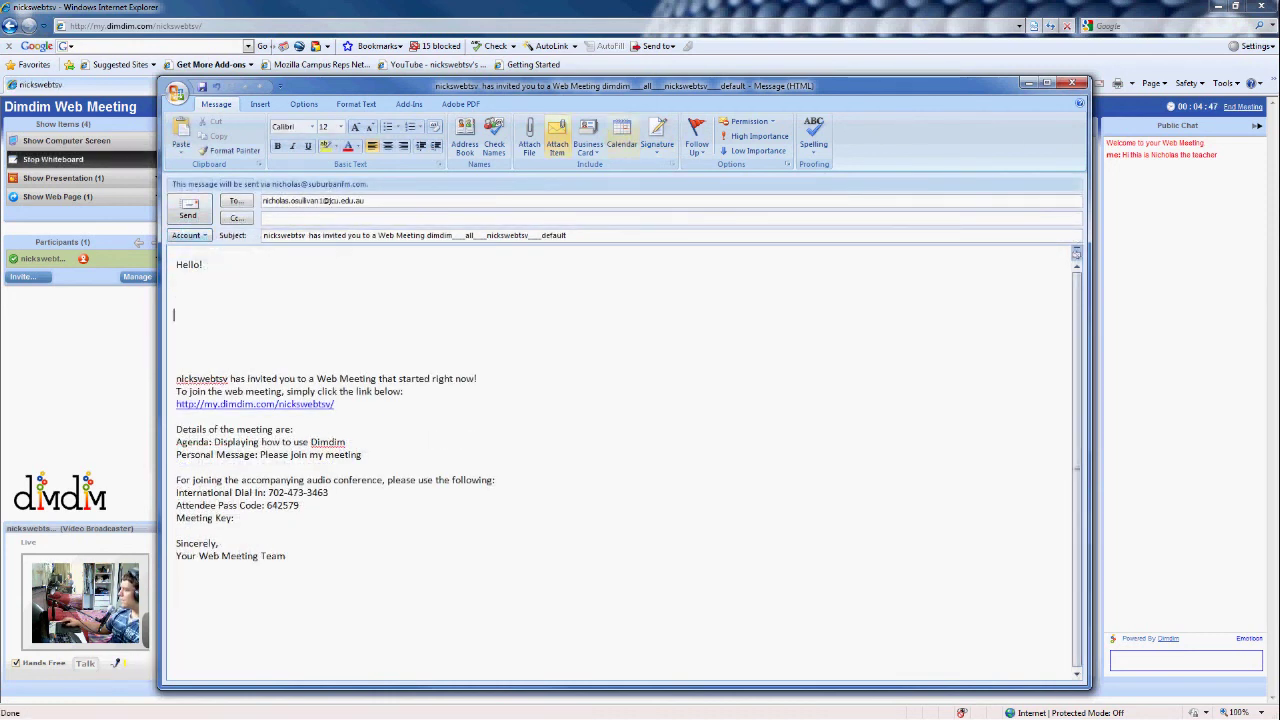
pyautogui.click(657, 143)
pyautogui.click(680, 164)
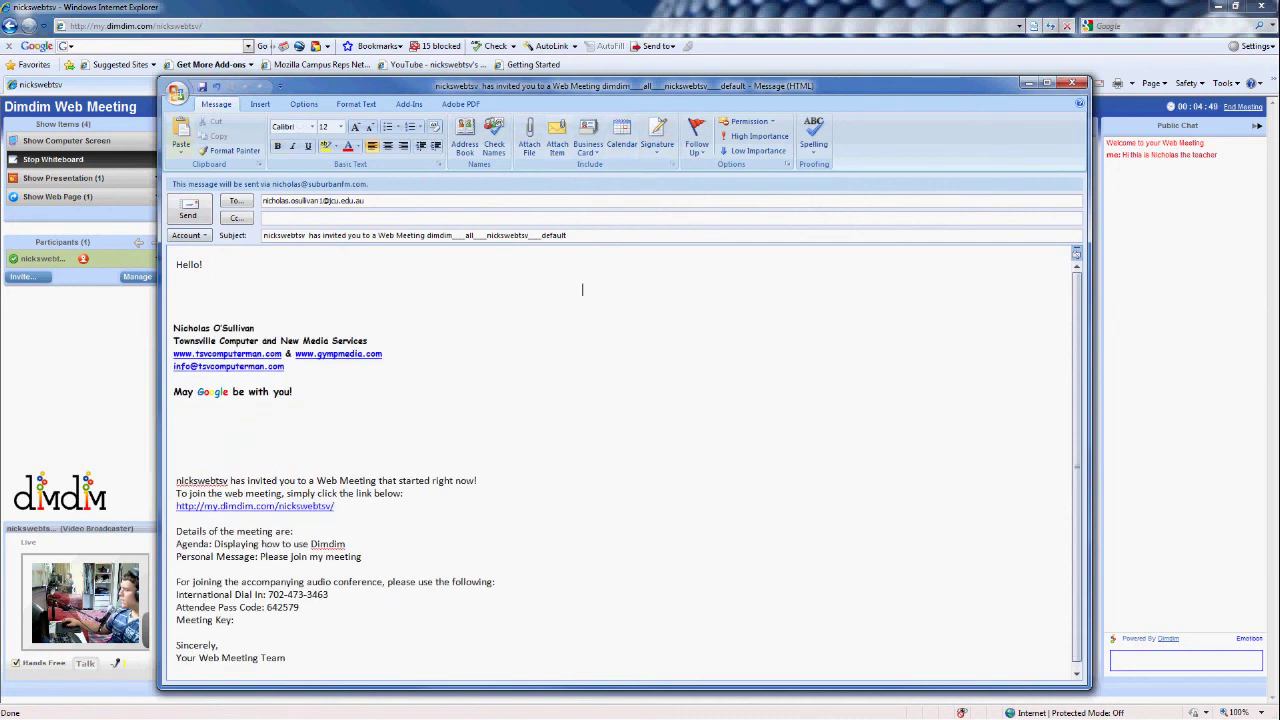
pyautogui.click(188, 208)
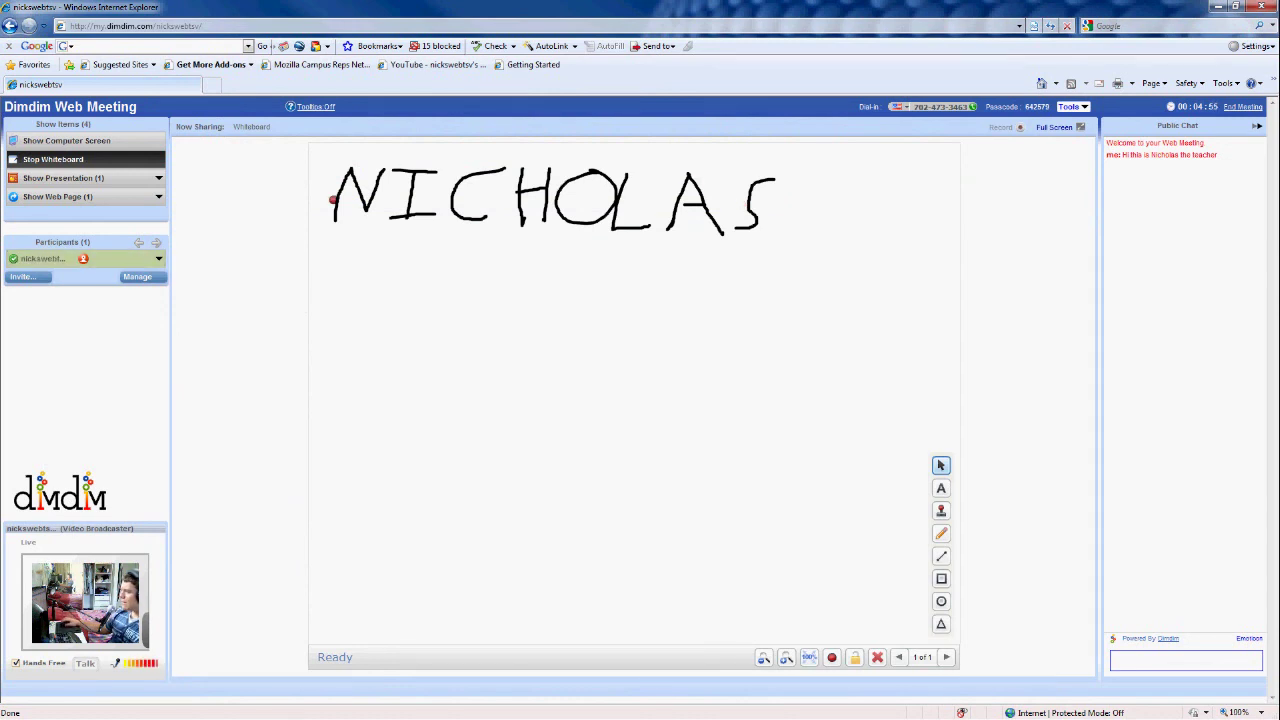
pyautogui.hotkey('alt', 'd')
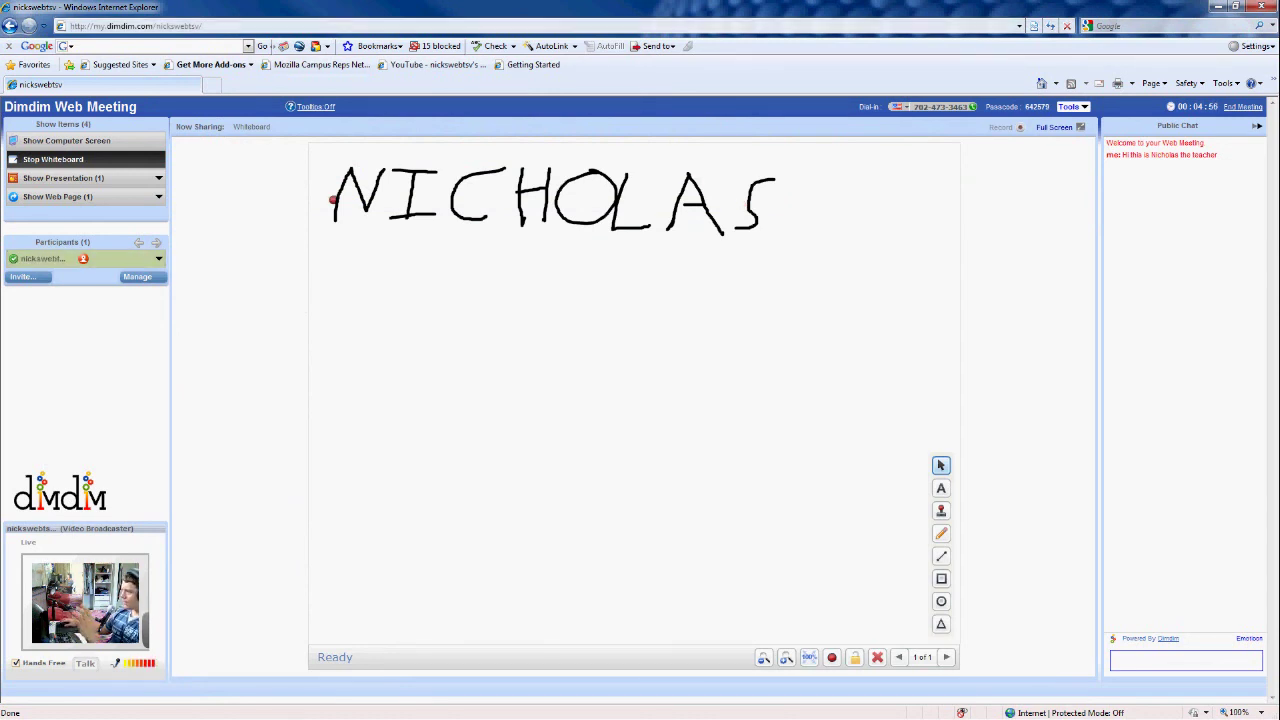